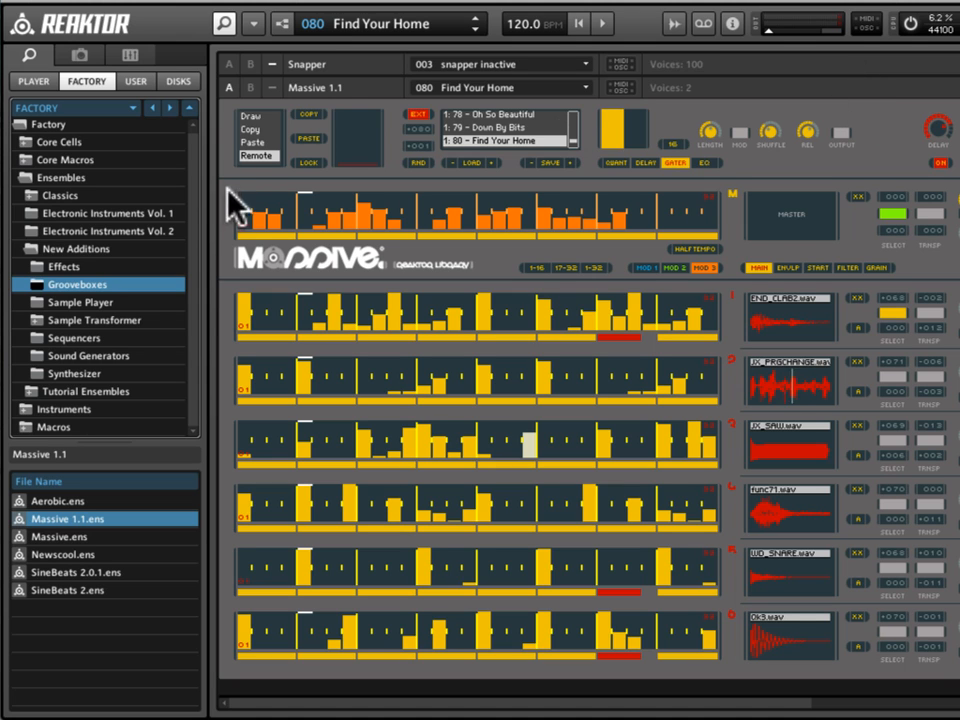
- Show the audio recorder and confirm its settings: start by Clock Start with offset 0, stop by Loop Length of 4 bars
drag(196, 210, 197, 187)
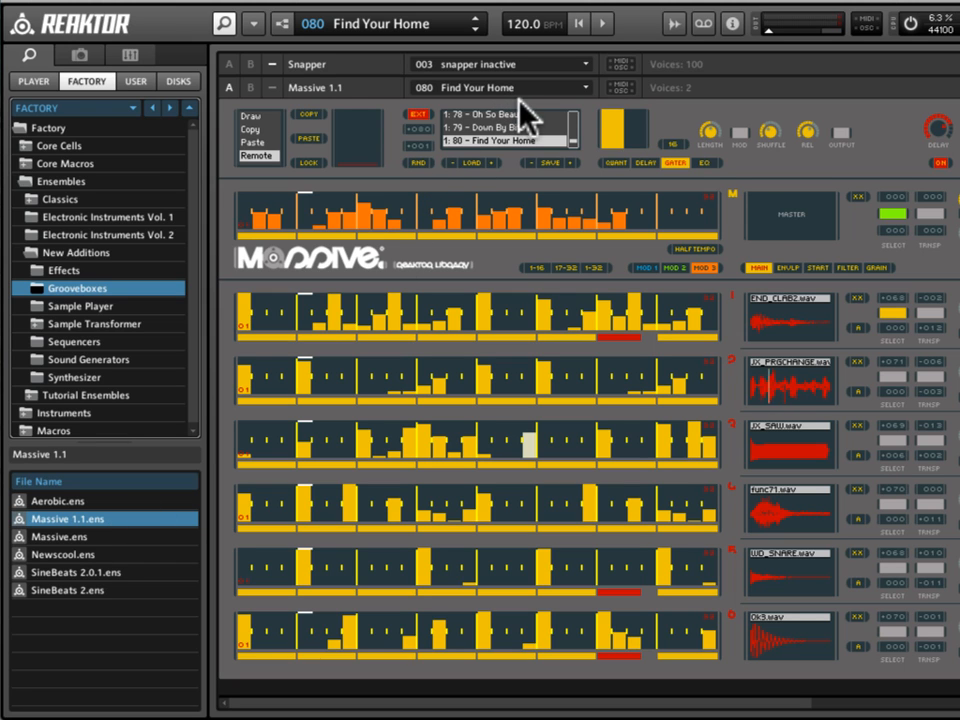
click(706, 23)
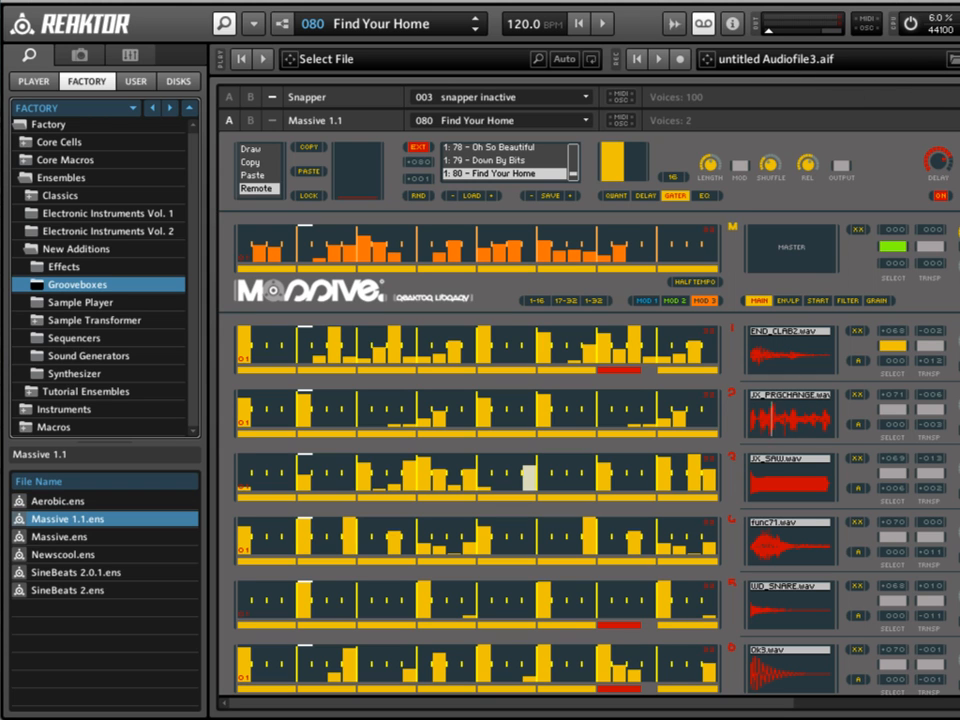
click(958, 60)
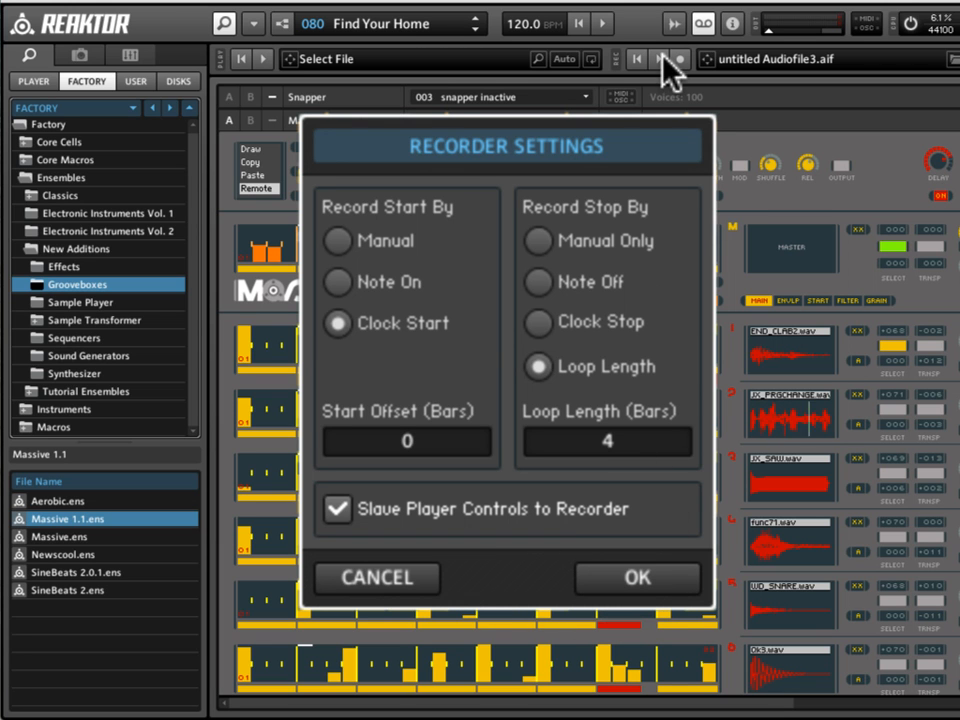
click(655, 575)
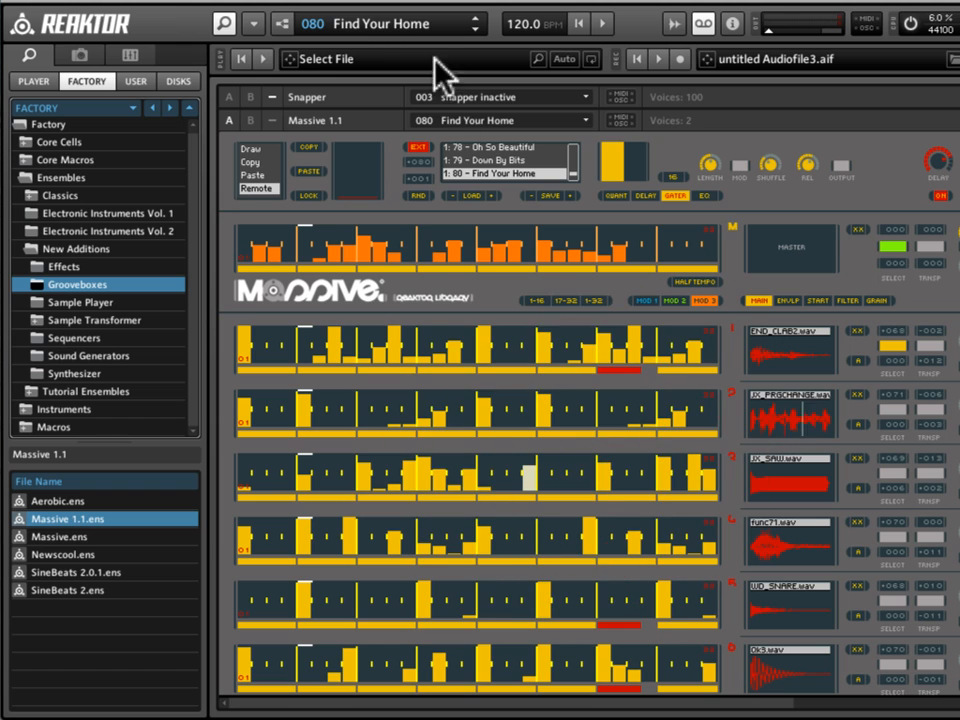
- Load snapshot 36 - Floorschaden C for the Massive 1.1 ensemble
click(410, 22)
mouse_move(413, 22)
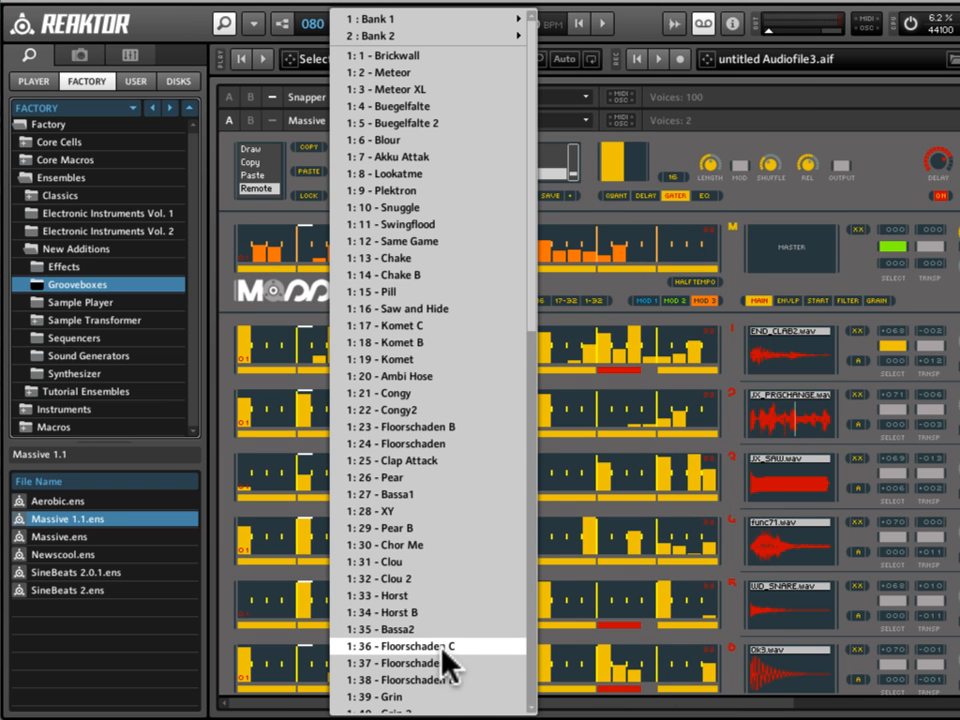
click(444, 655)
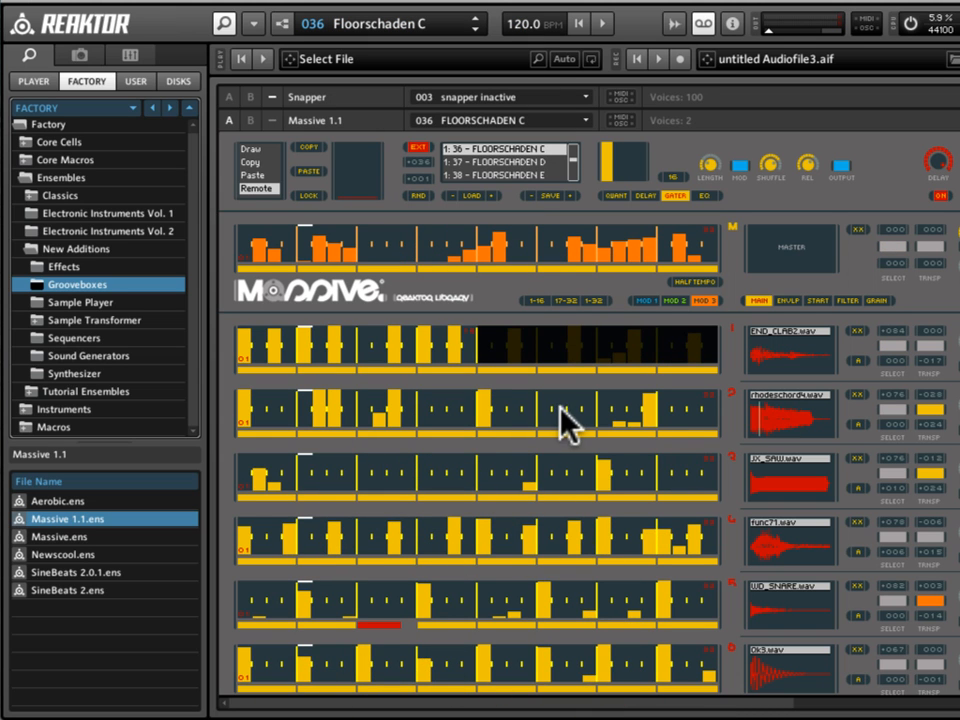
- Record the groove into untitled Audiofile3.aif, overwriting the existing file, and play the recording back
click(681, 59)
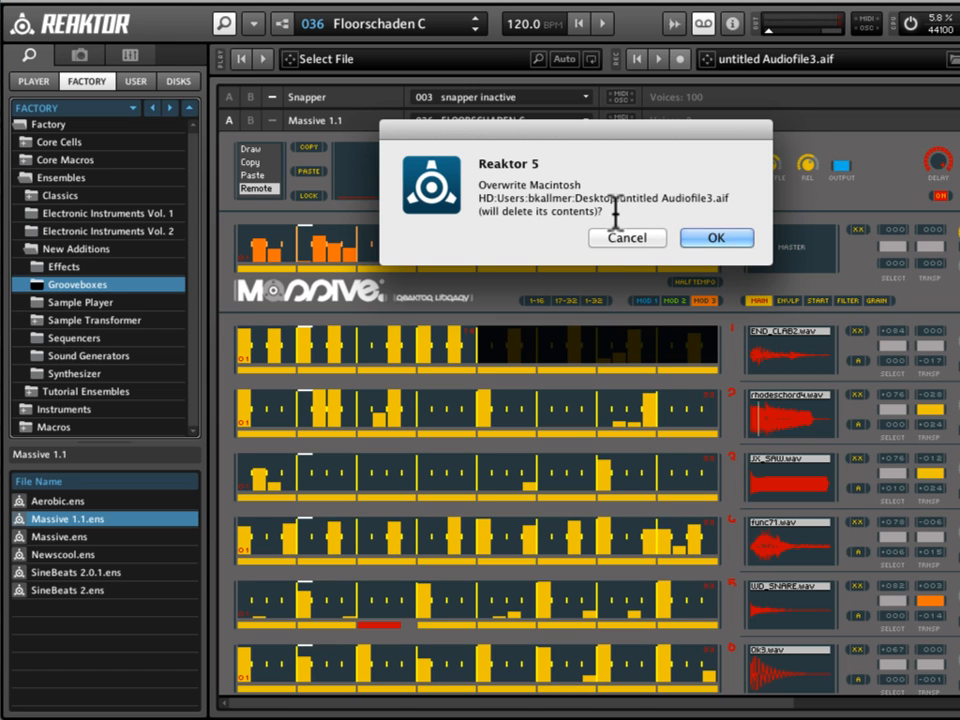
click(710, 250)
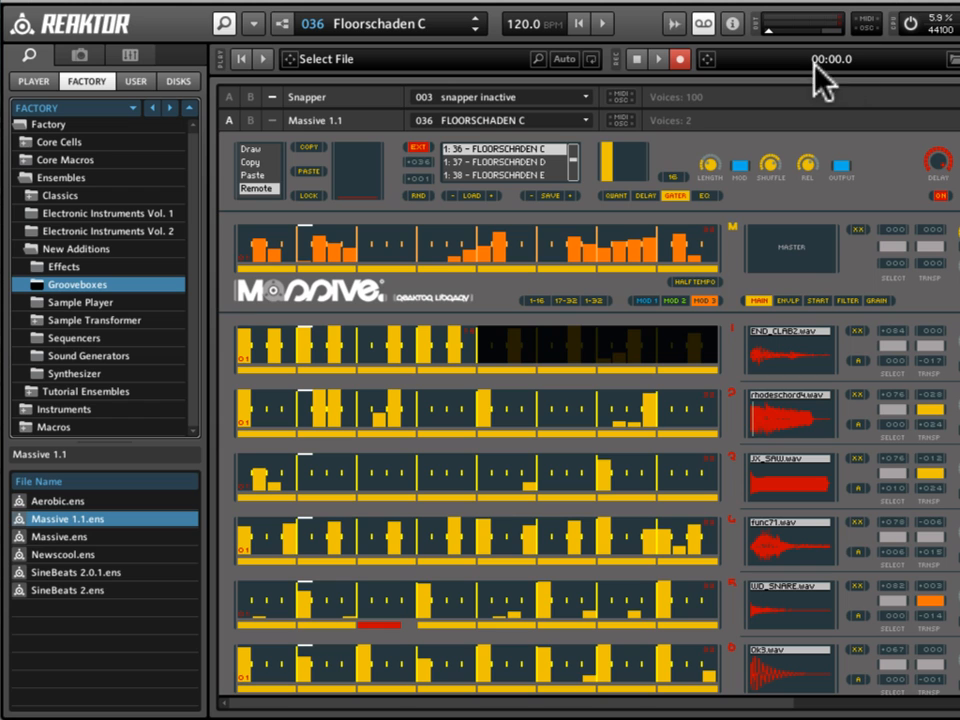
click(603, 22)
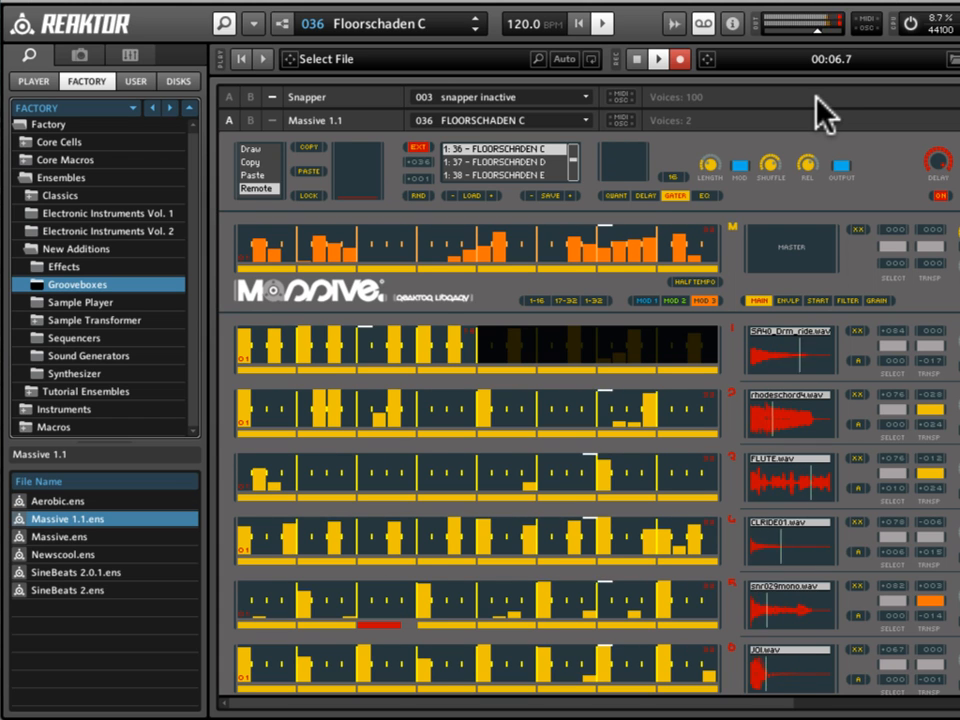
key(space)
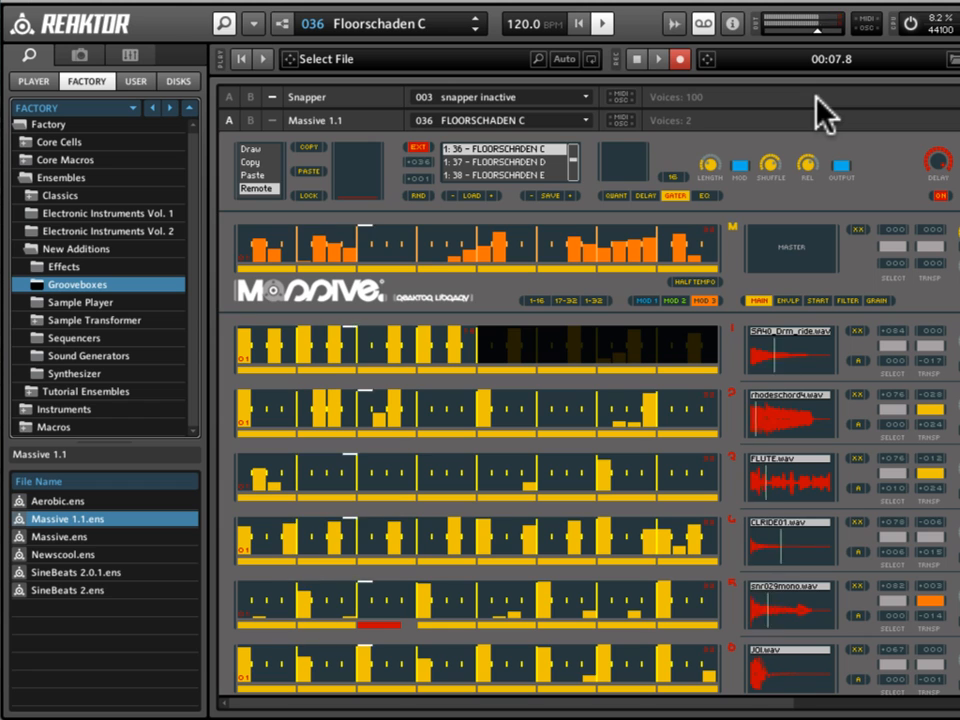
click(603, 22)
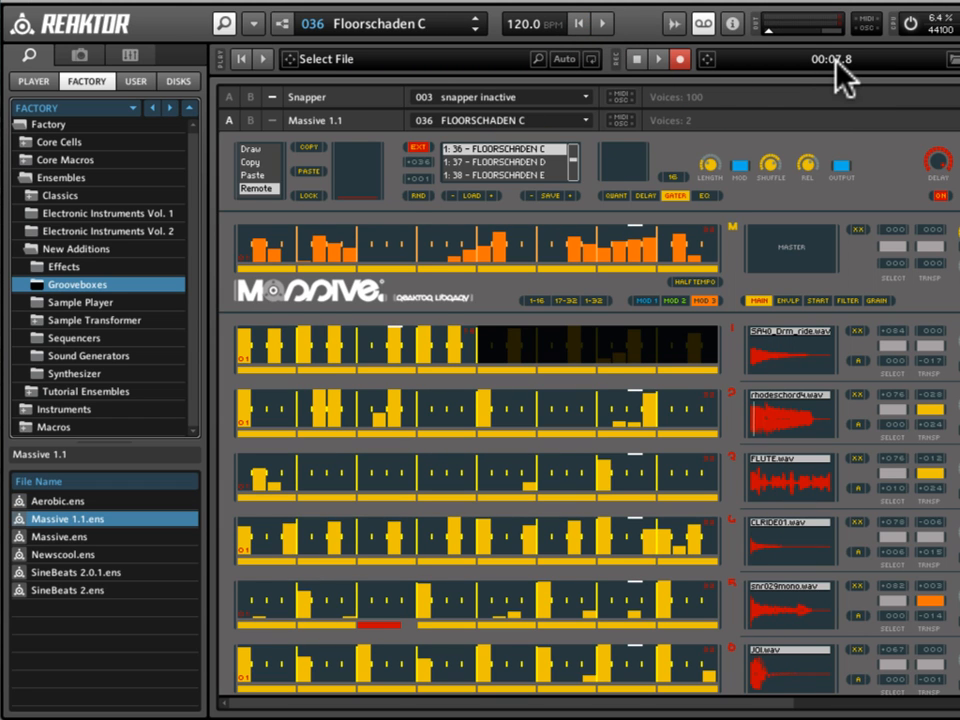
click(638, 60)
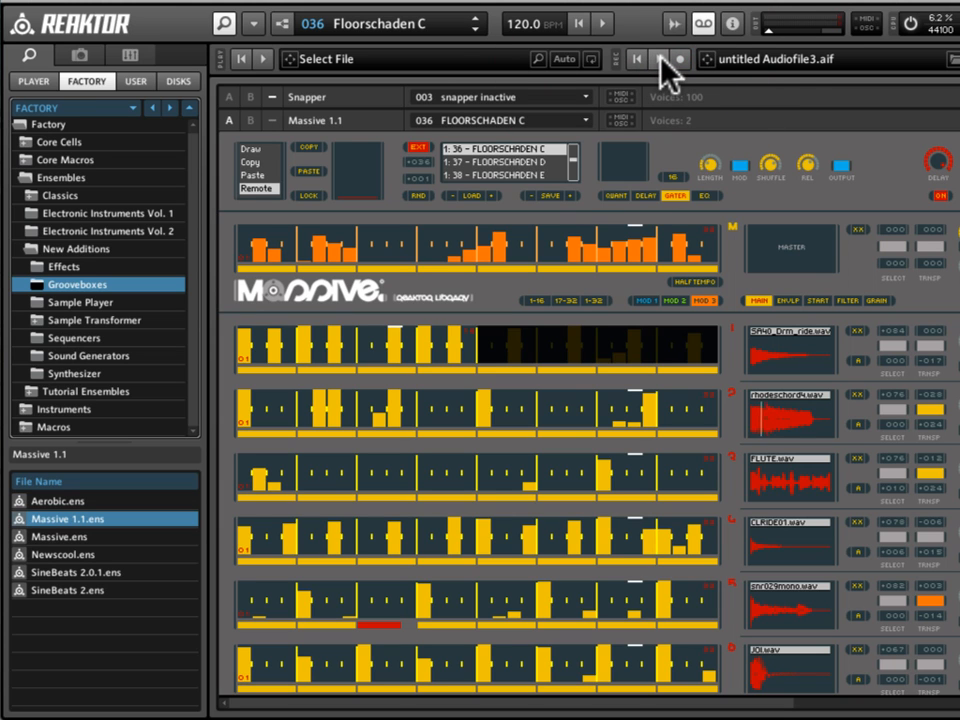
click(660, 60)
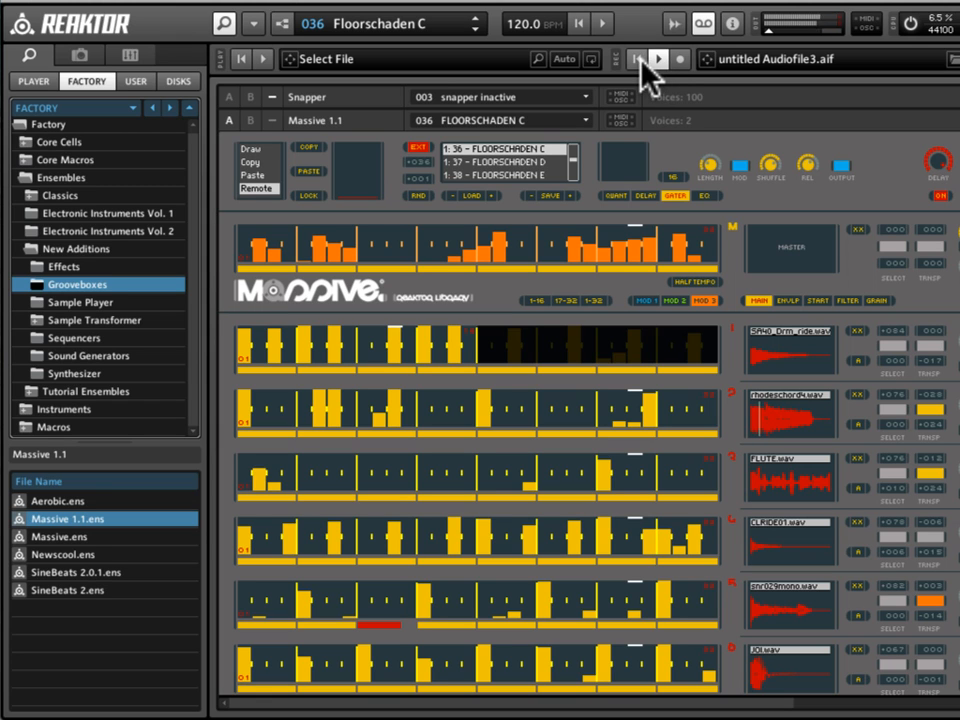
click(656, 59)
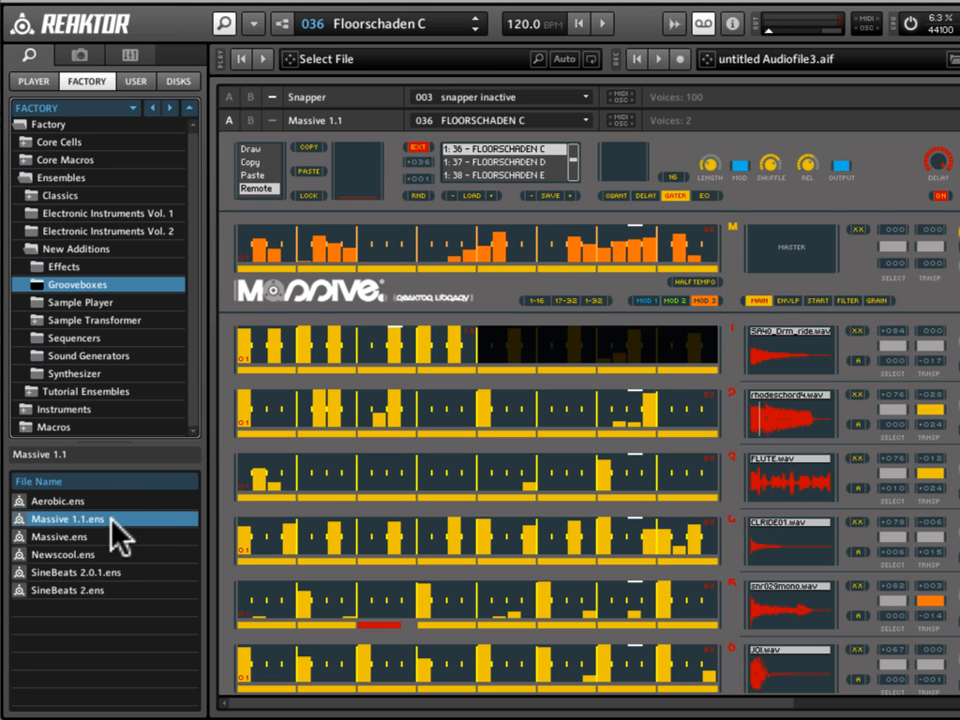
- Open the Newscool.ens groovebox ensemble
double_click(91, 553)
click(626, 240)
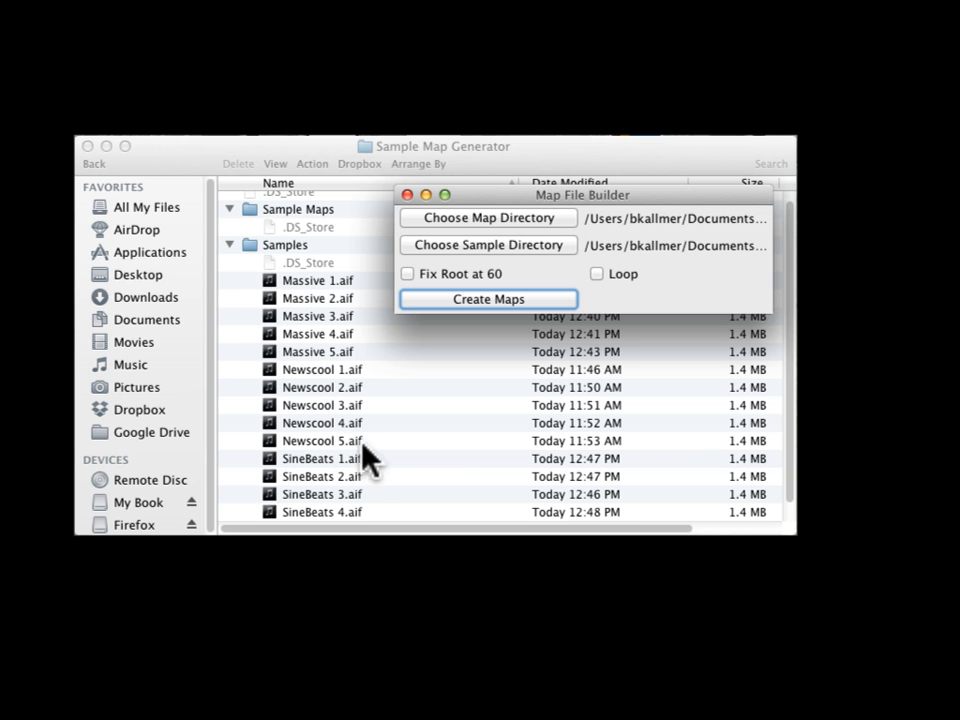
- Choose the Sample Maps folder as the map directory in Map File Builder
click(500, 219)
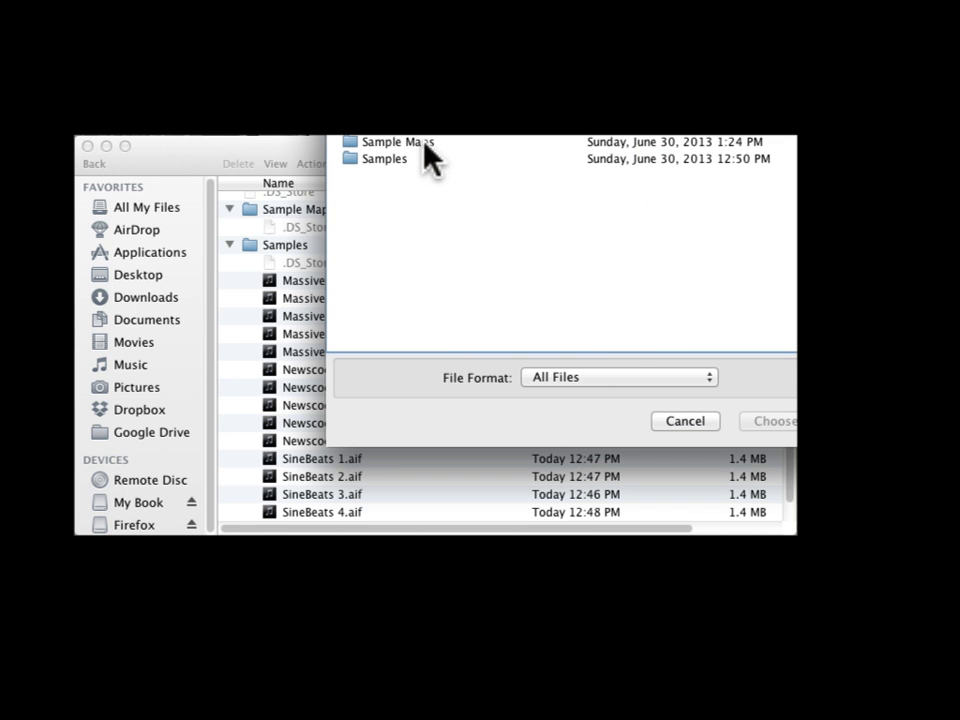
click(424, 143)
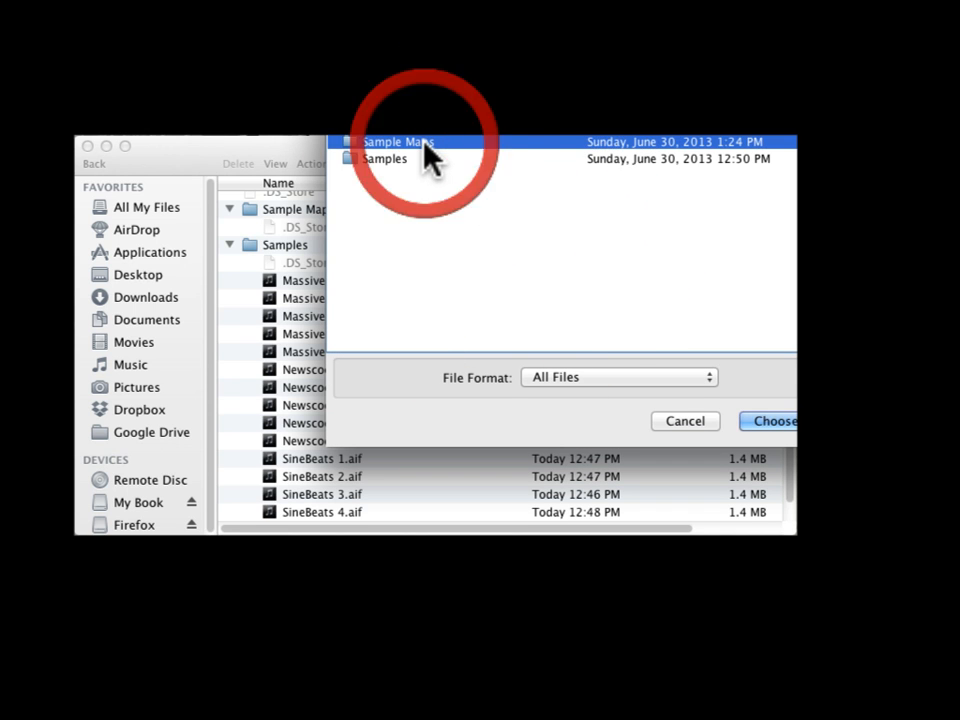
click(768, 421)
- Choose the Samples folder as the sample directory and create the sample map
click(508, 245)
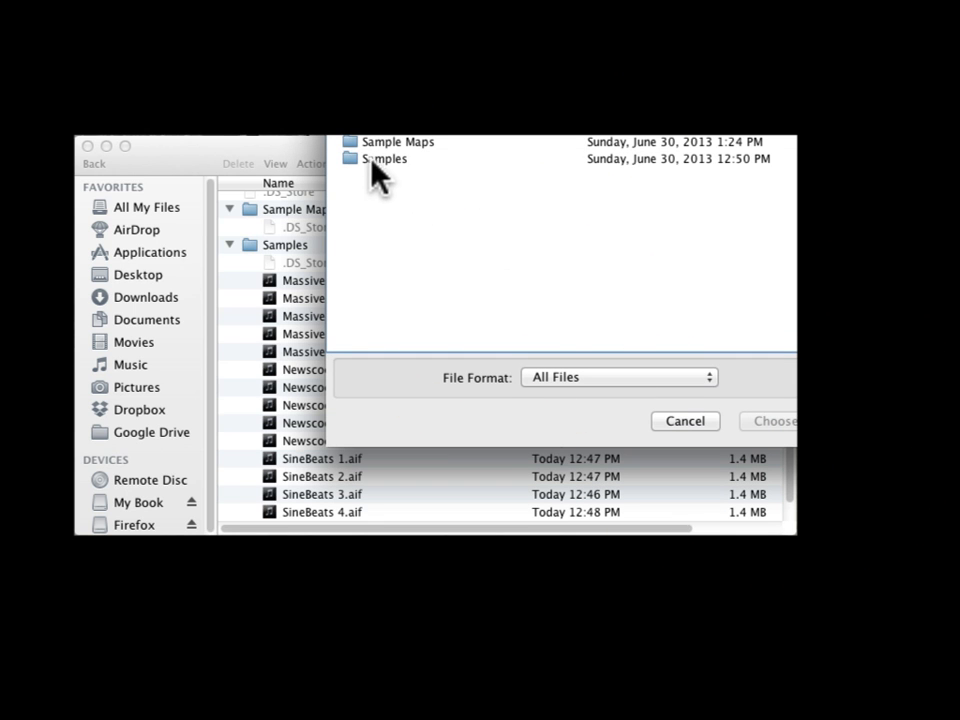
click(376, 160)
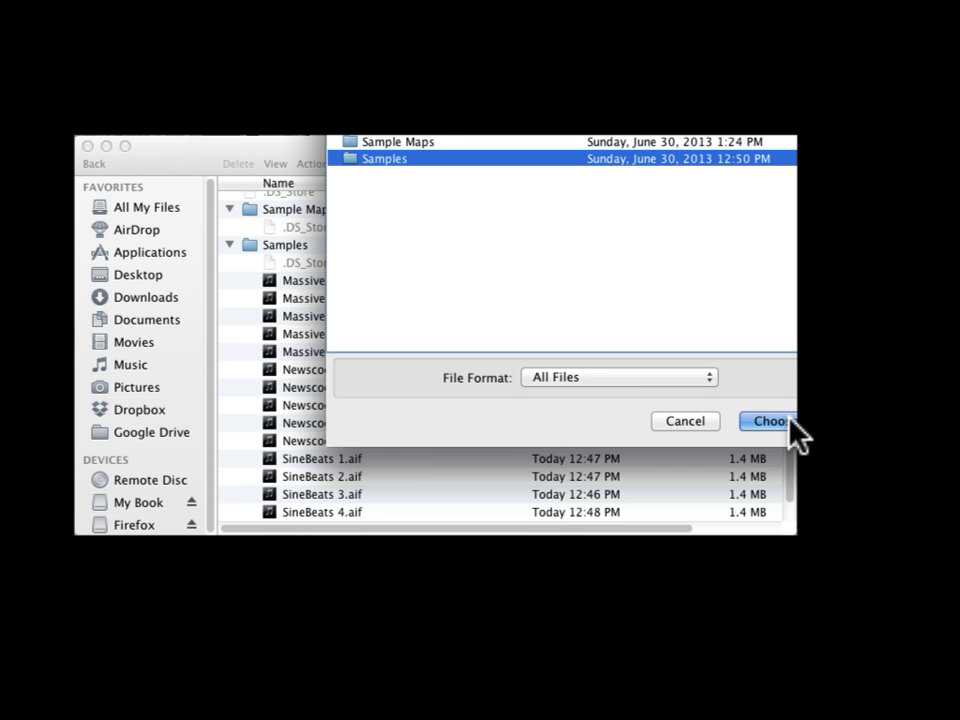
click(790, 420)
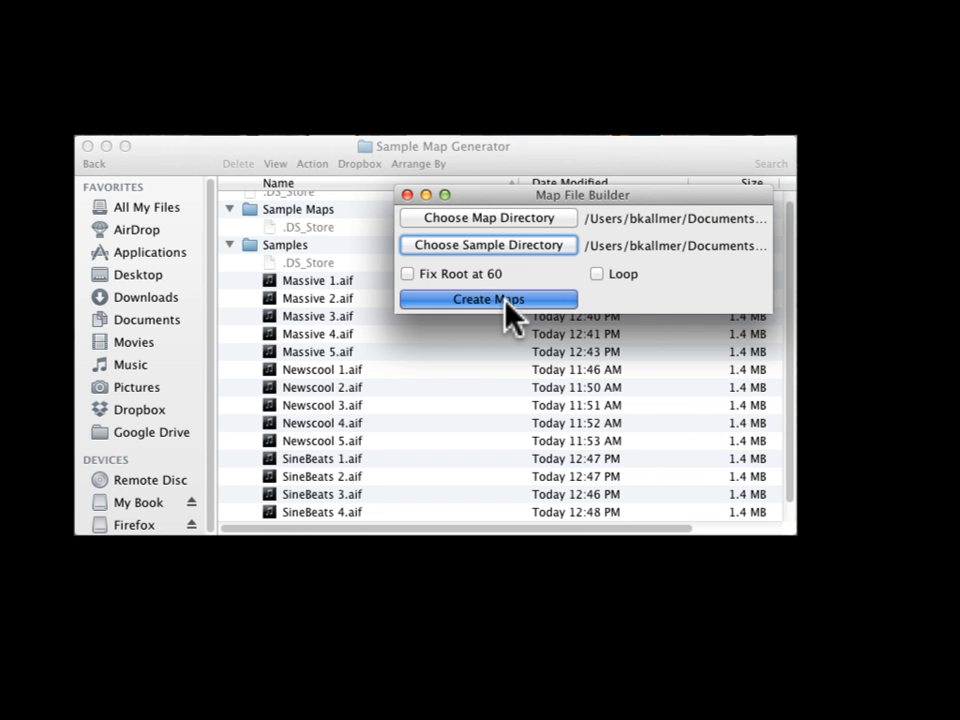
click(506, 298)
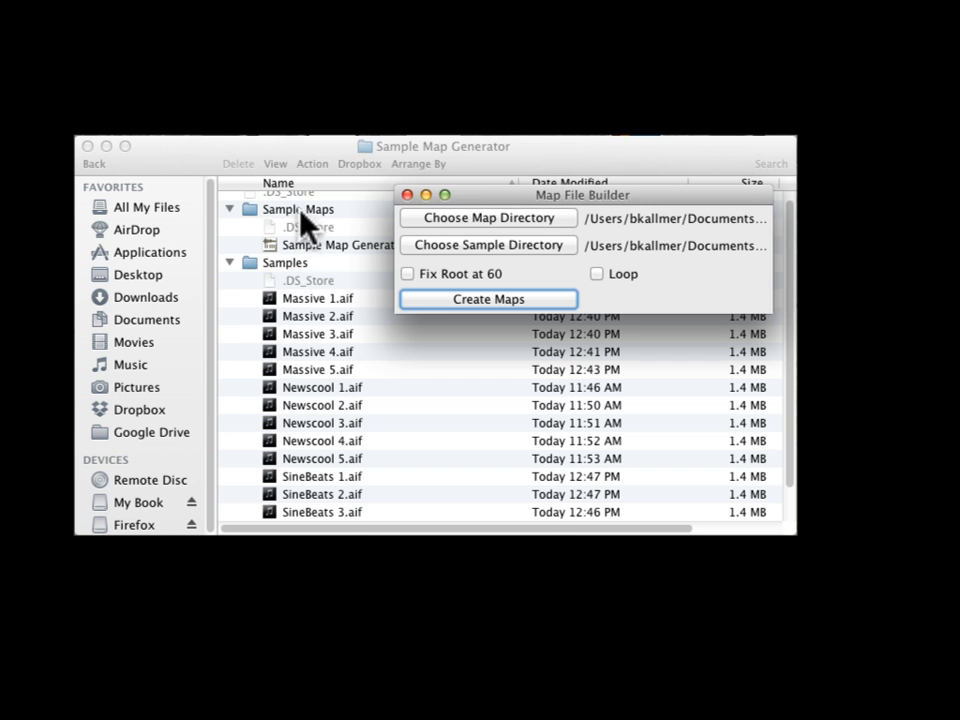
drag(478, 194, 448, 327)
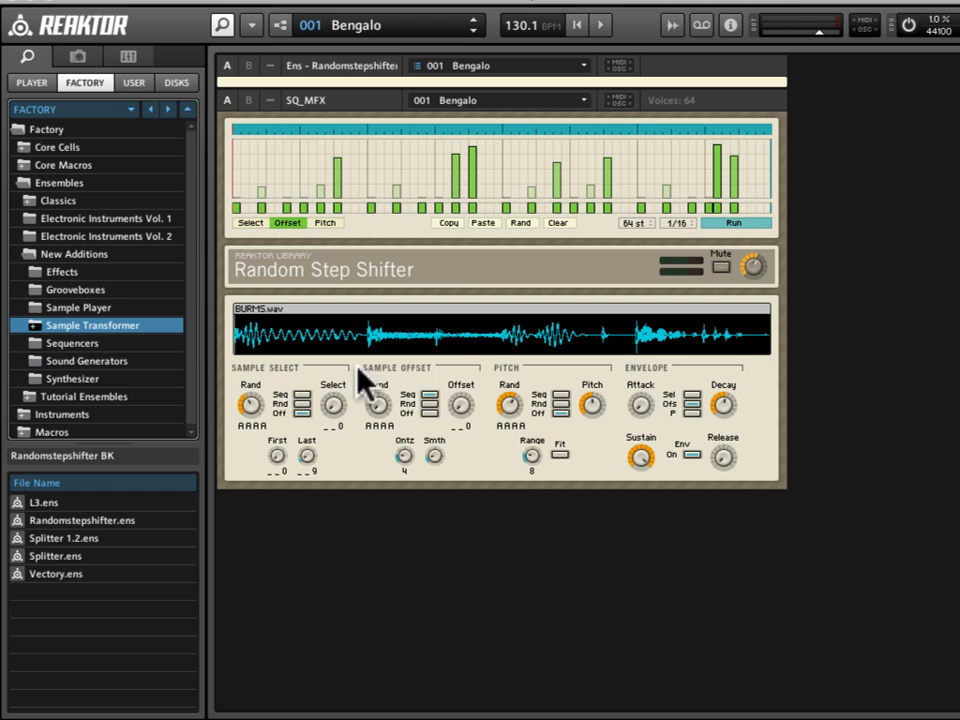
- Examine the Select, Offset and Pitch sequences of Random Step Shifter, return to Offset and audition the pattern
click(430, 394)
click(245, 223)
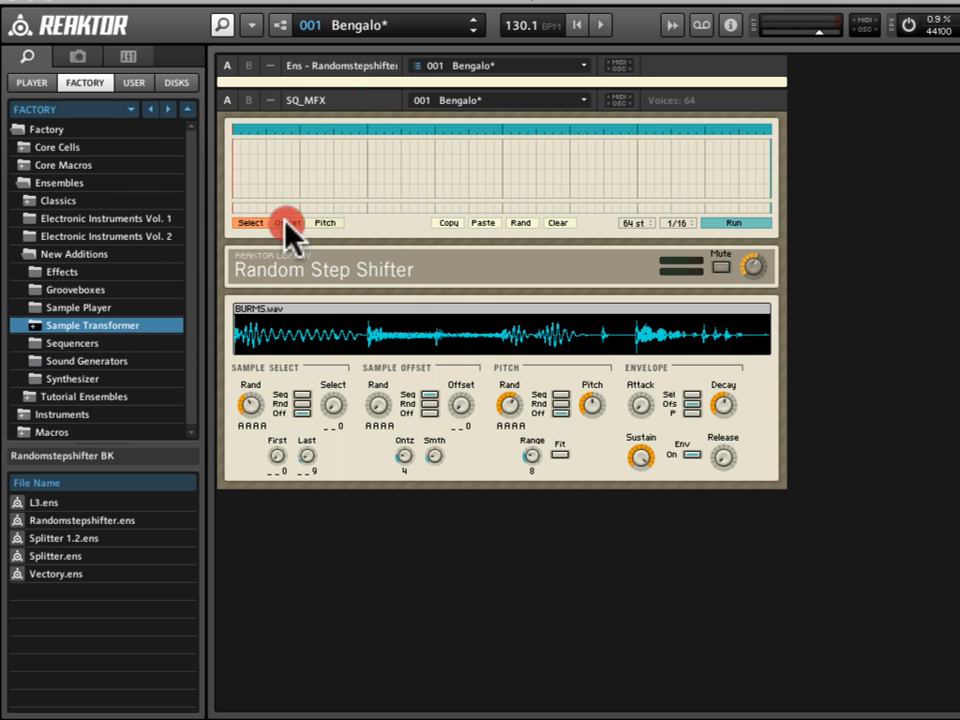
click(287, 223)
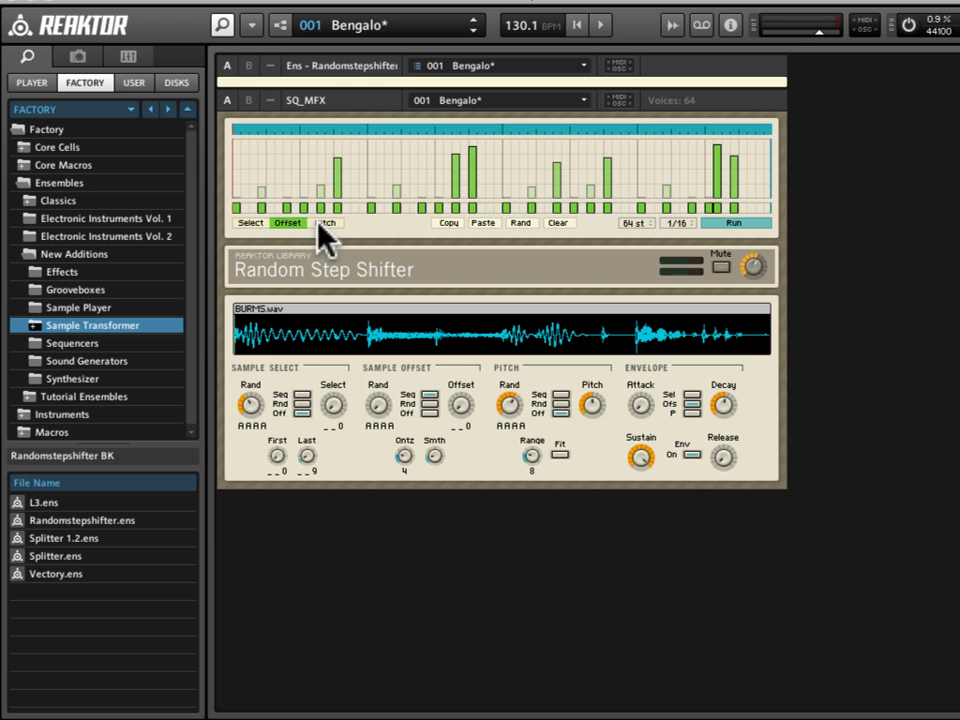
click(320, 223)
click(296, 223)
key(space)
- Add offset values at about steps 15, 16 and 18 and raise steps 36 and 49 while auditioning the sequence
click(377, 164)
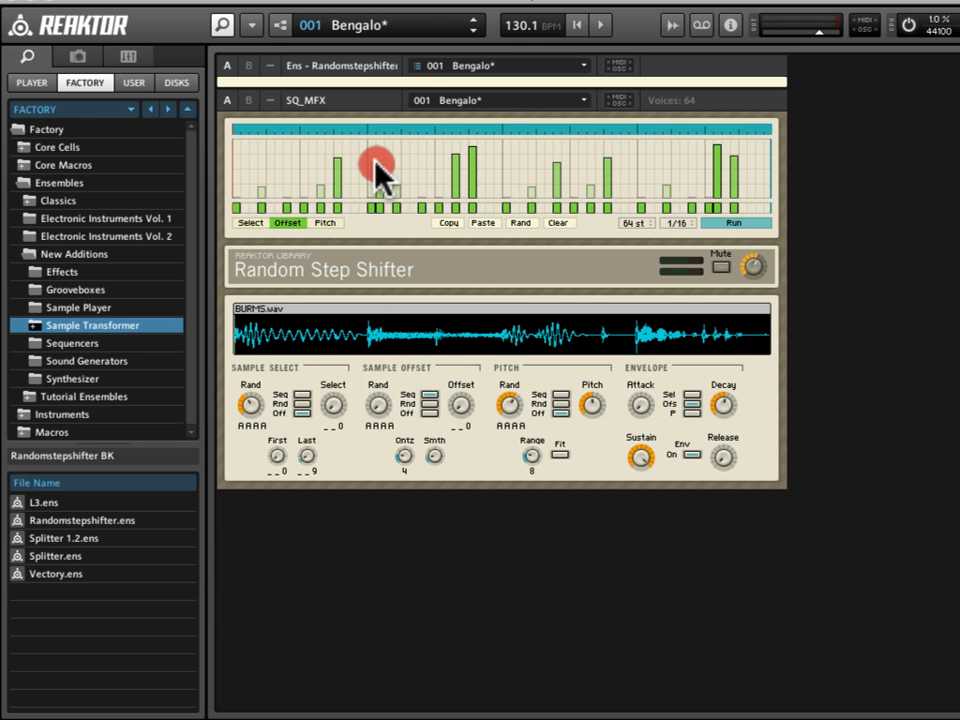
click(363, 173)
click(354, 186)
key(space)
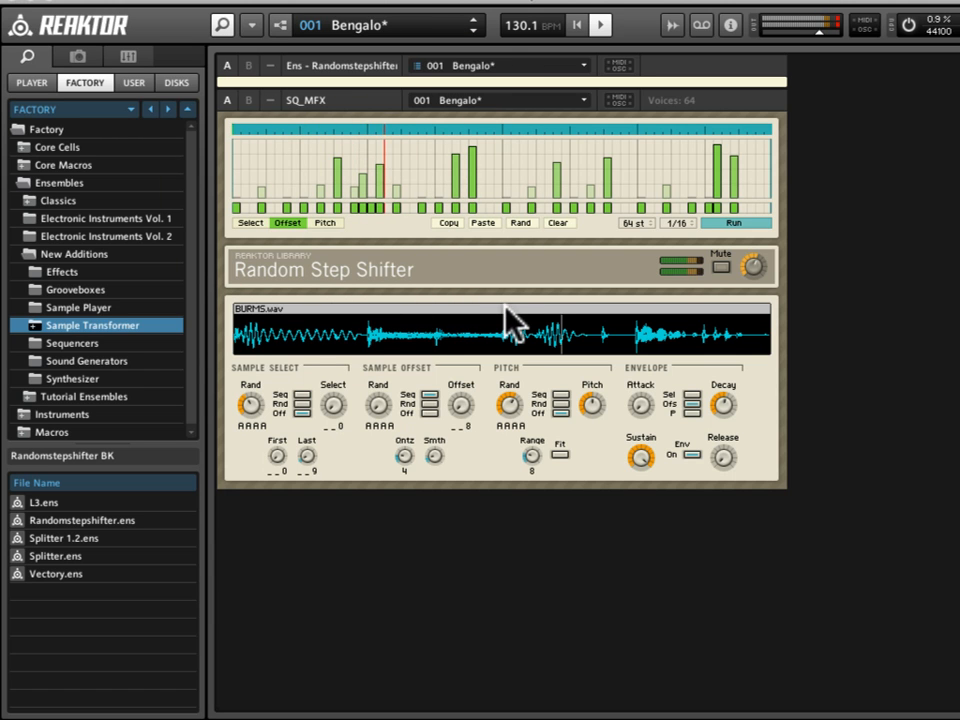
click(532, 158)
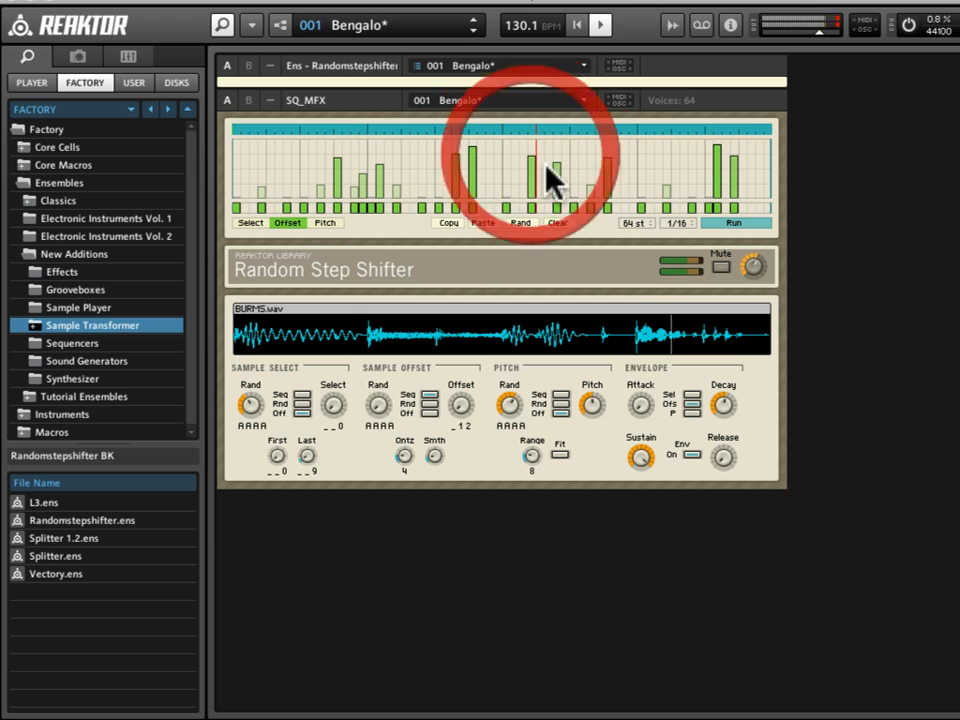
click(638, 186)
key(space)
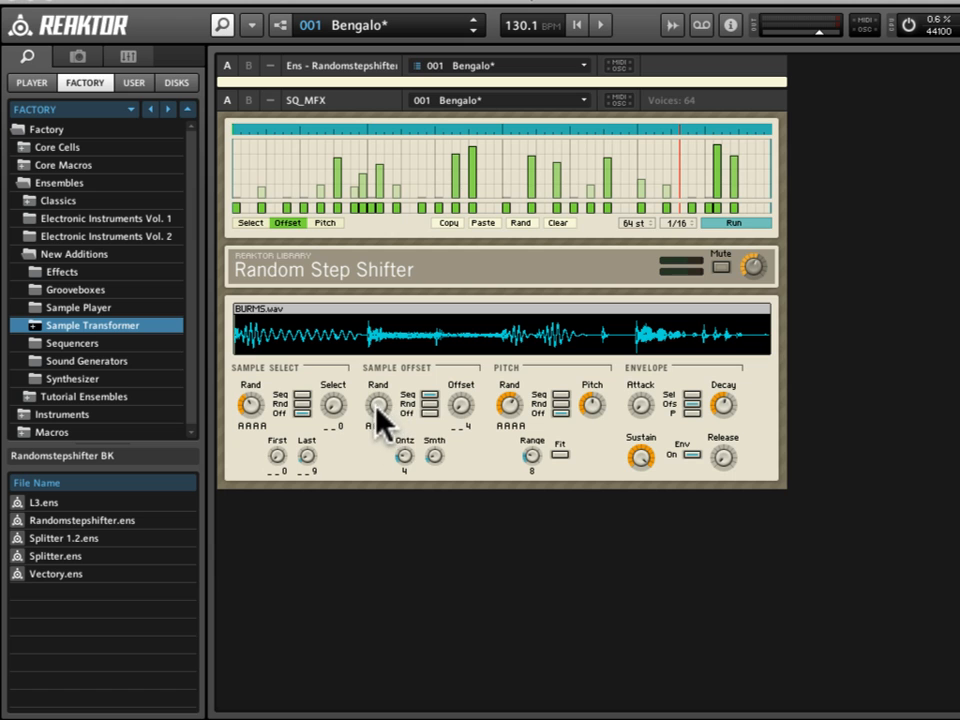
- Switch the Sample Offset mode to Rnd and turn up its Rand amount while auditioning the result
click(431, 403)
key(space)
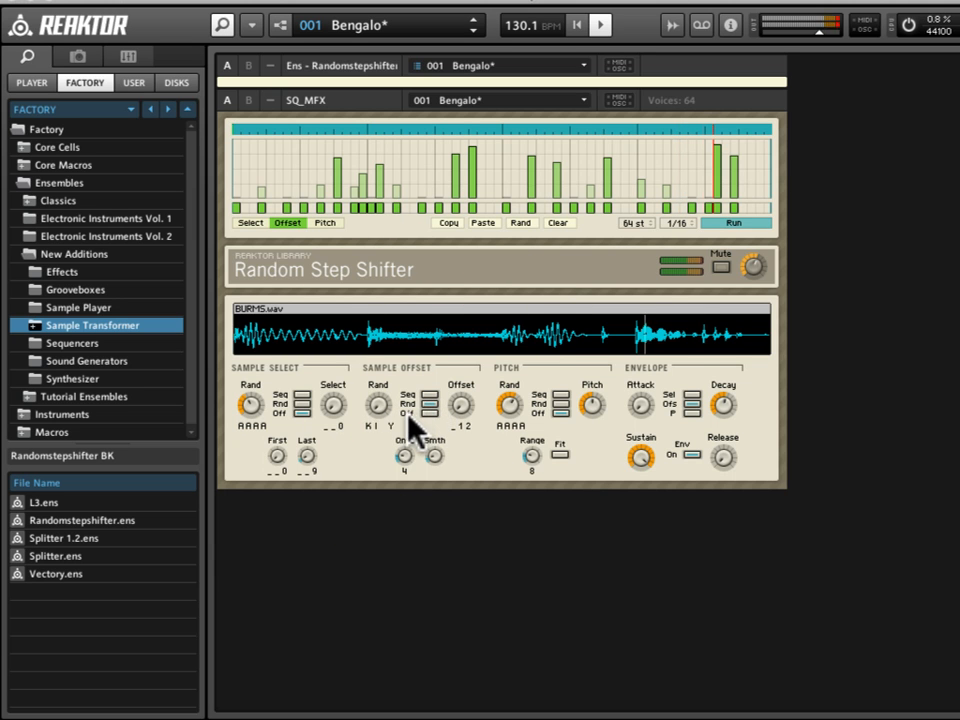
click(384, 403)
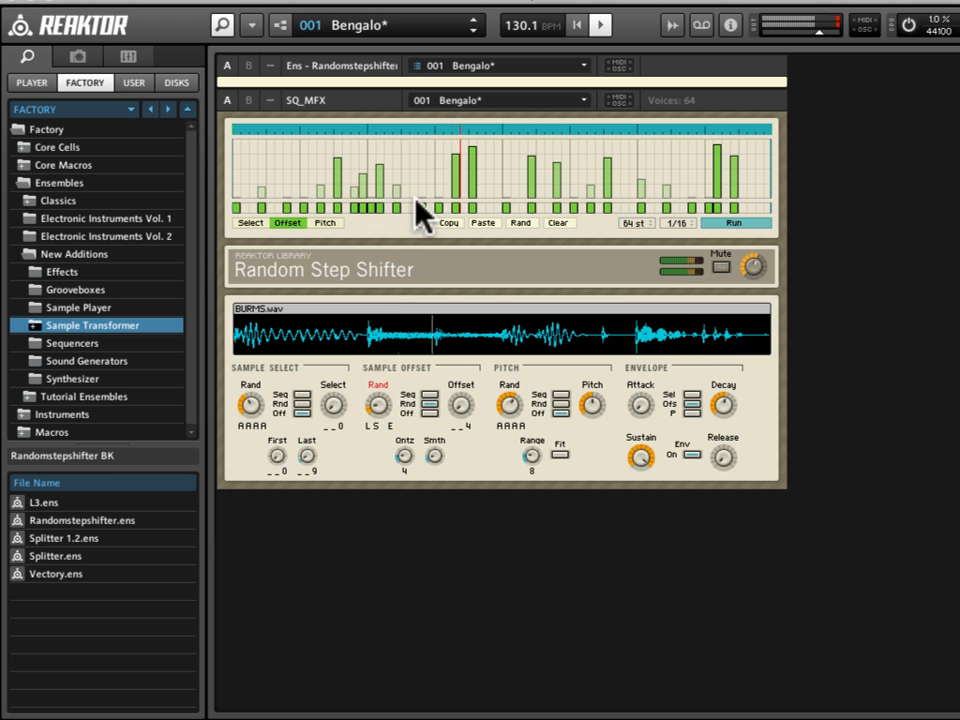
drag(378, 407, 386, 436)
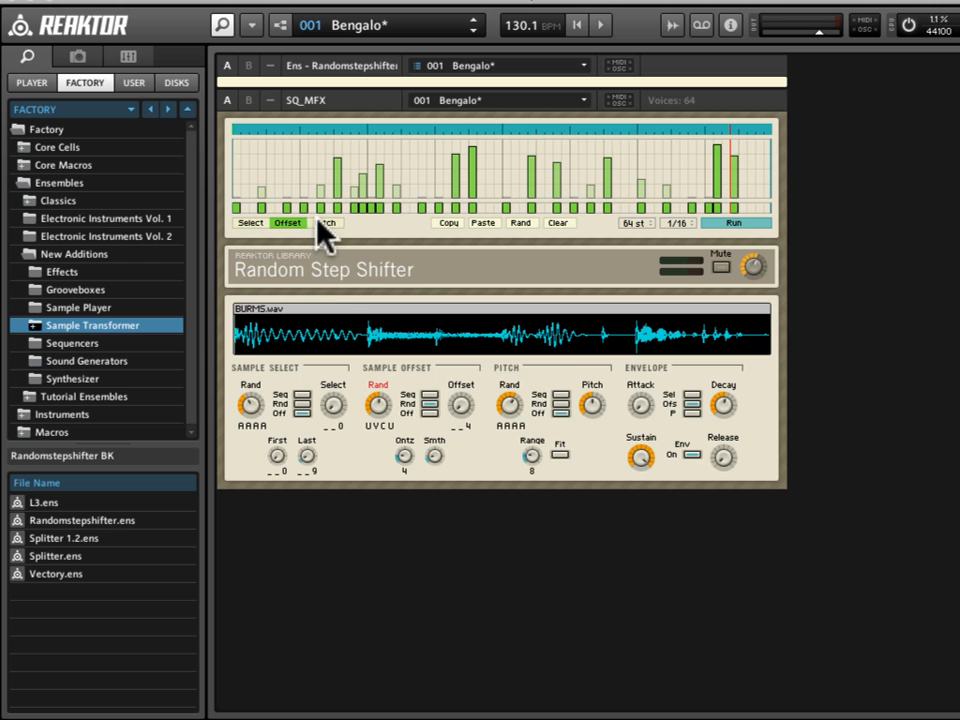
drag(370, 419, 375, 386)
key(space)
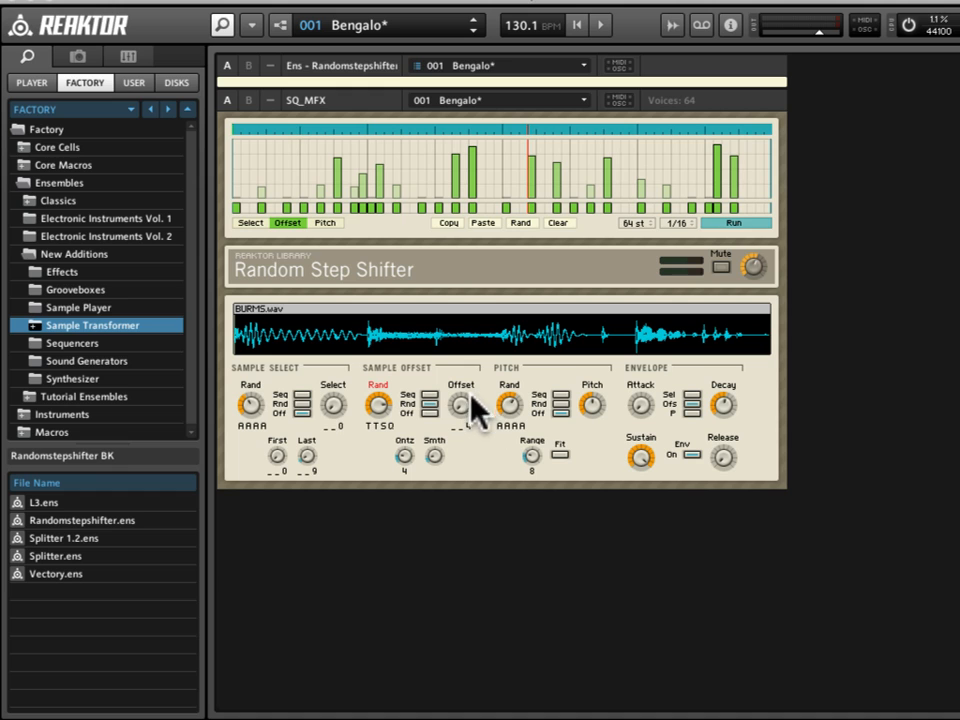
- Set the Sample Select mode to Seq and try its Rand and Select controls during playback
click(299, 396)
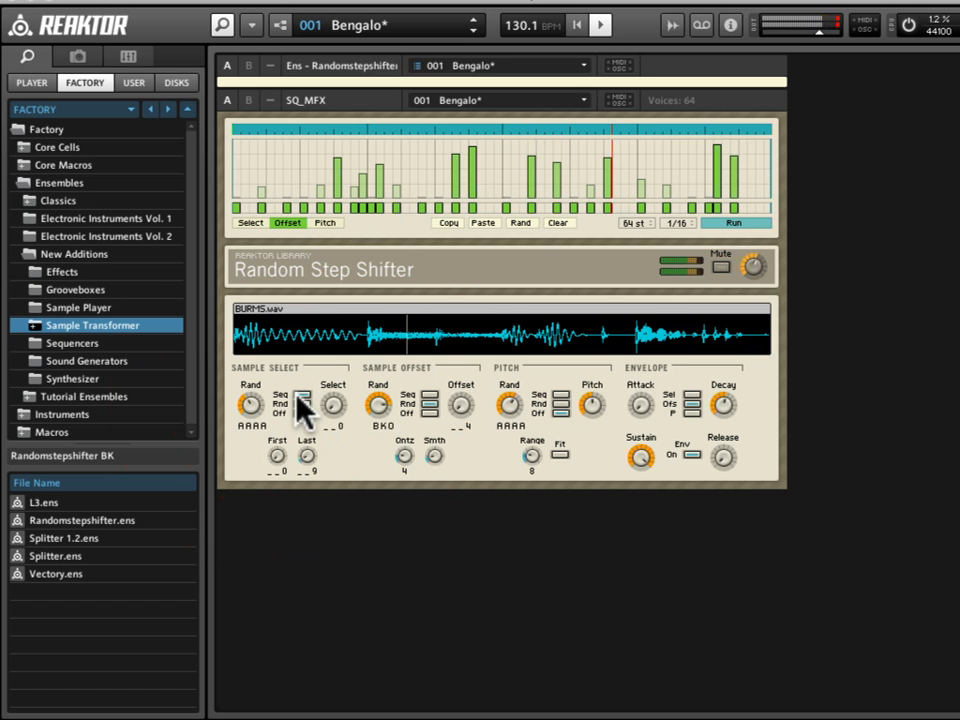
click(252, 404)
click(330, 403)
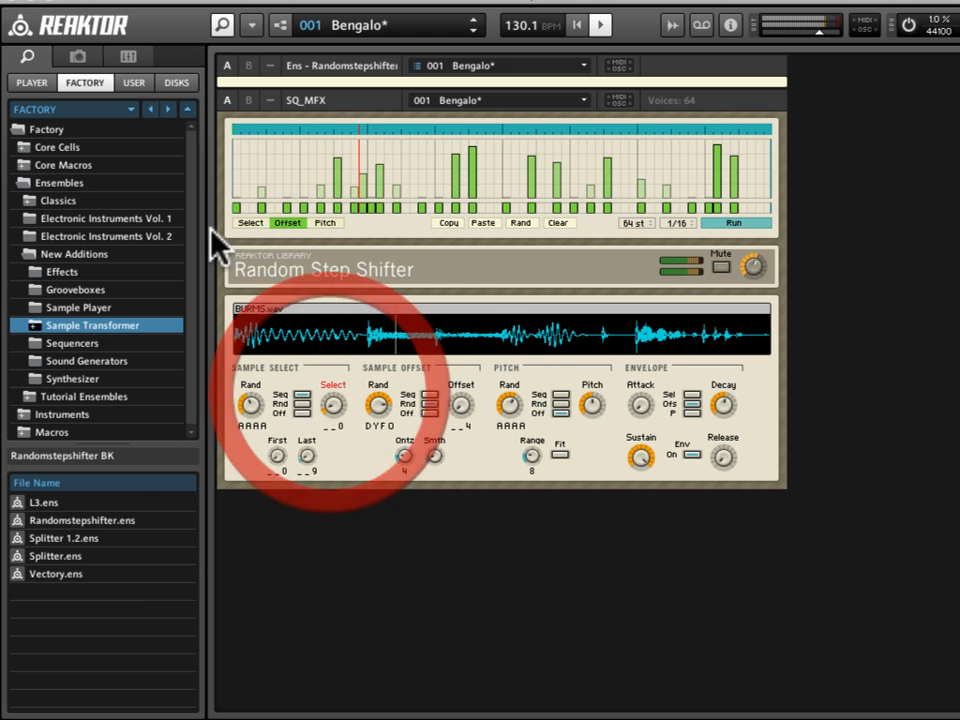
- Draw several steps of varying height in the Select sequence, mostly in its first half, so different samples are triggered
click(252, 223)
click(260, 168)
click(458, 160)
click(353, 178)
click(303, 180)
click(295, 158)
click(268, 154)
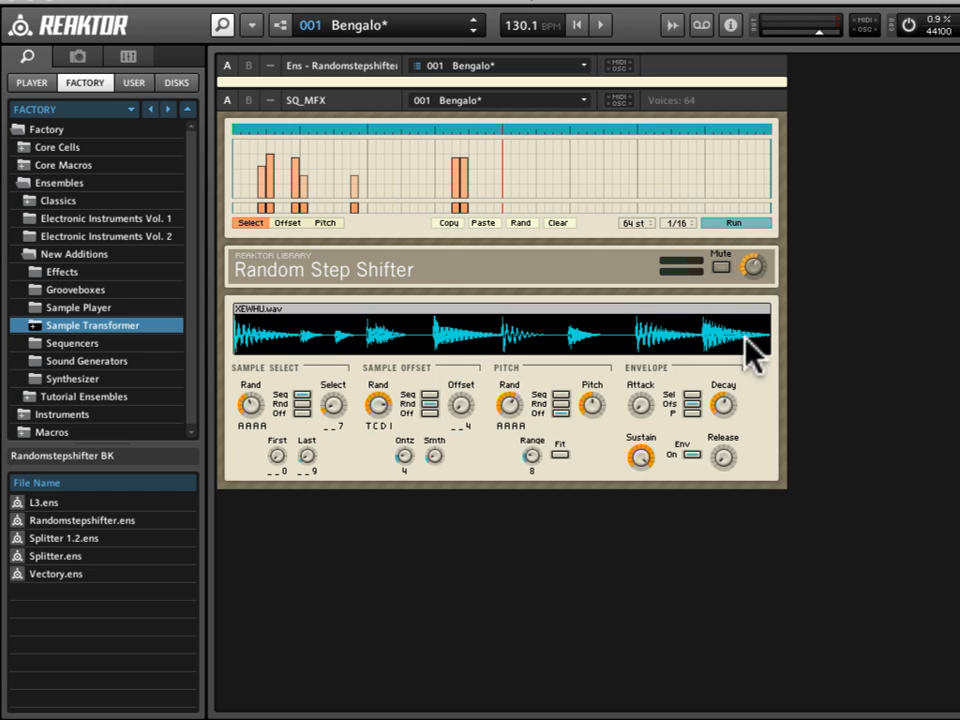
- Show the sample map editor and inspect the Beat Loop samples BURMS, COJBE, IPPTE and MQUBZ, auditioning MQUBZ
click(676, 27)
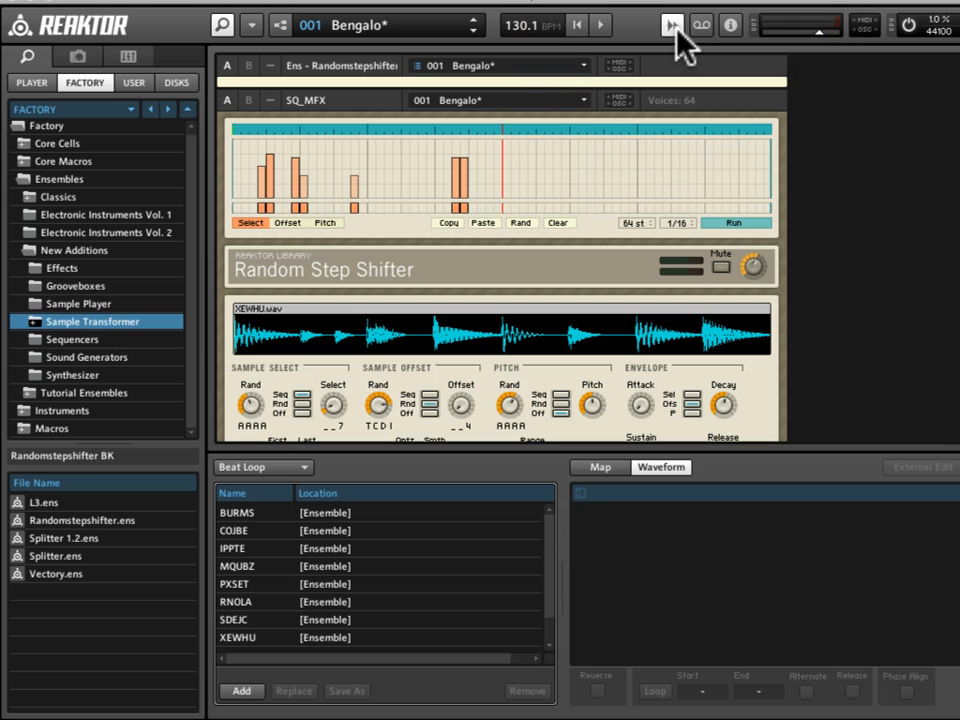
click(527, 18)
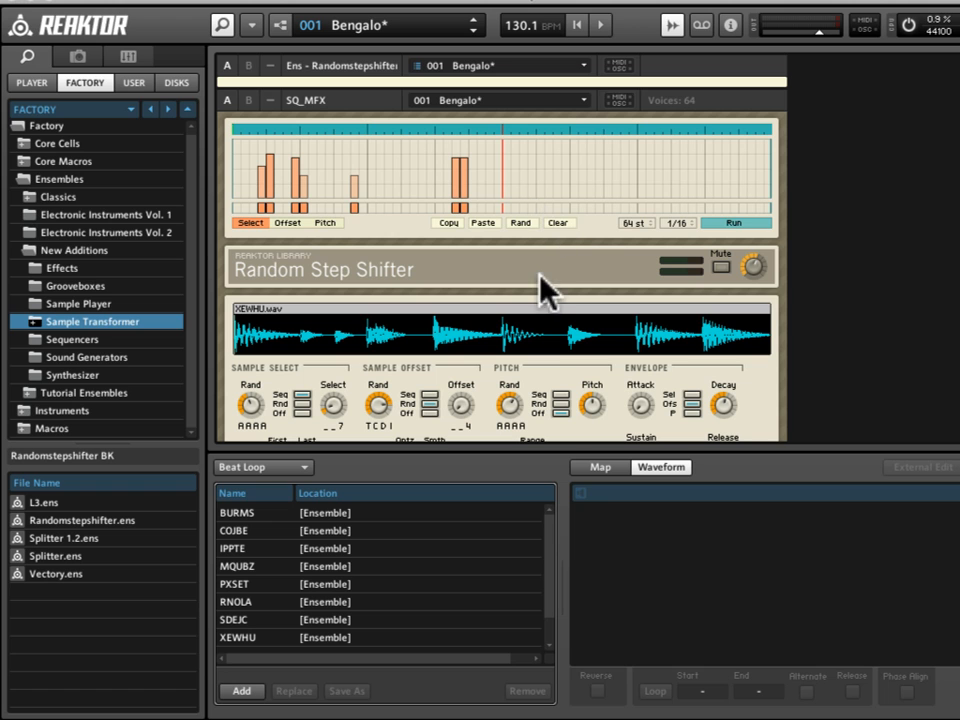
click(374, 513)
click(377, 530)
click(381, 546)
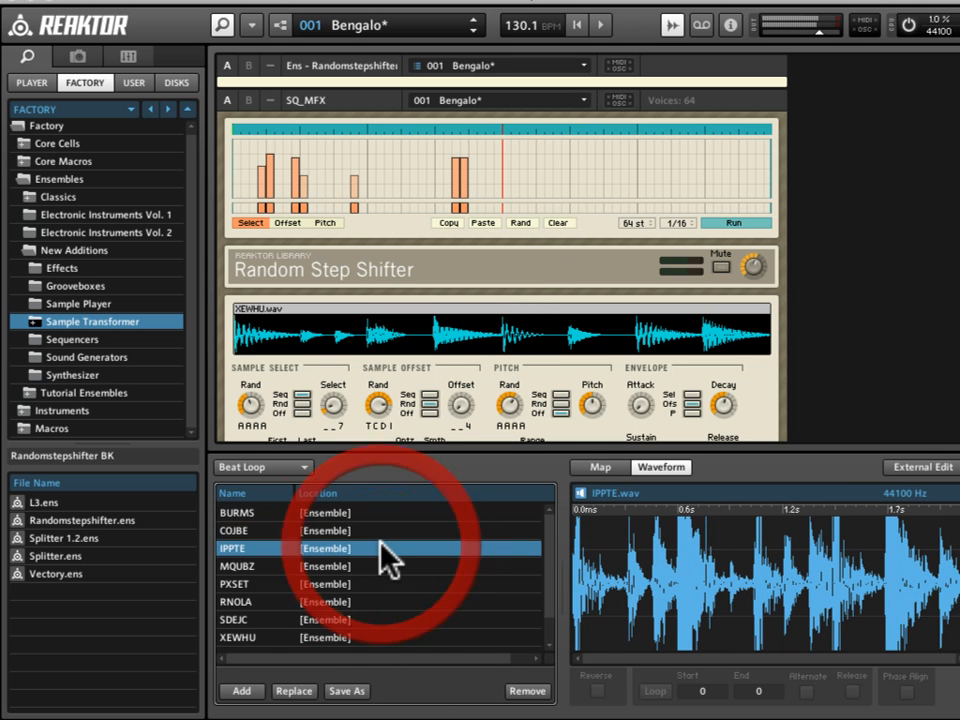
click(385, 567)
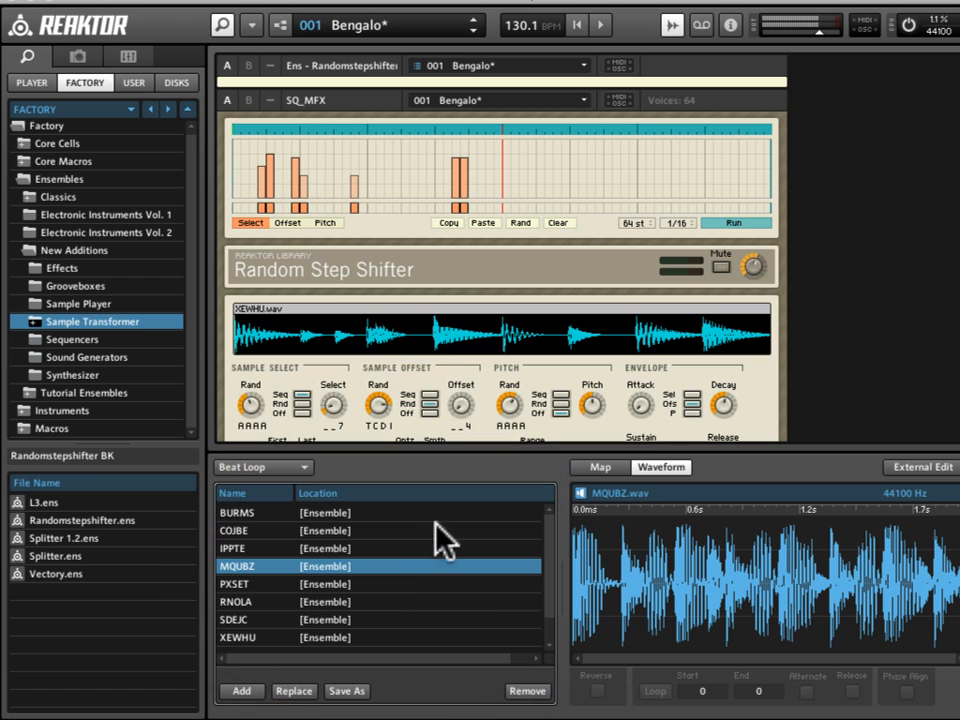
click(580, 492)
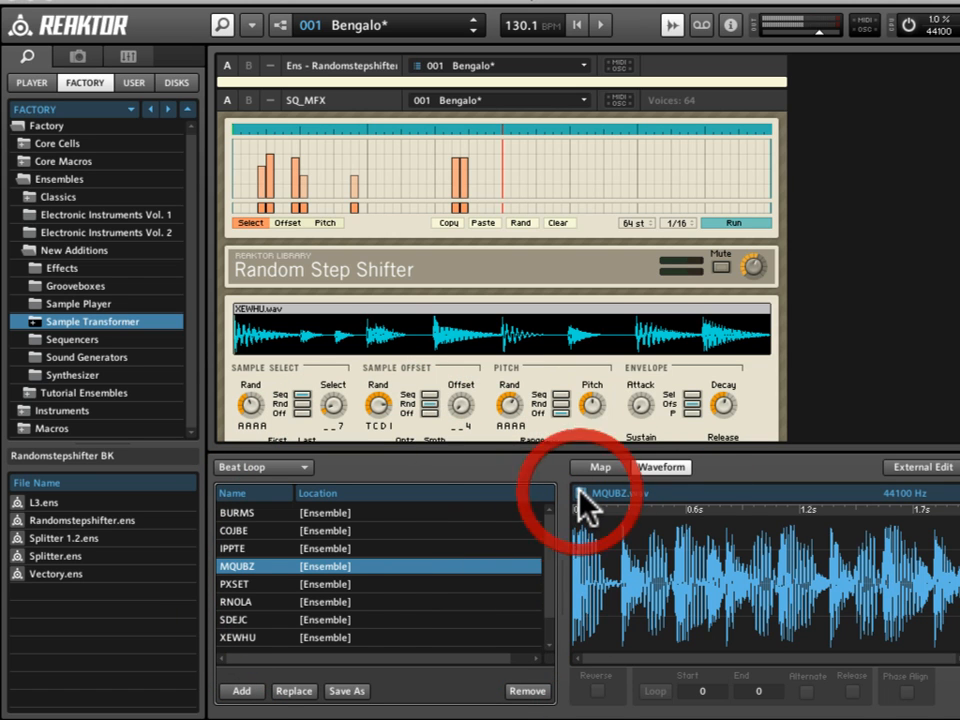
- Replace the Beat Loop sample map by importing Sample Map Generator_Samples.map from the Sample Maps folder
right_click(517, 490)
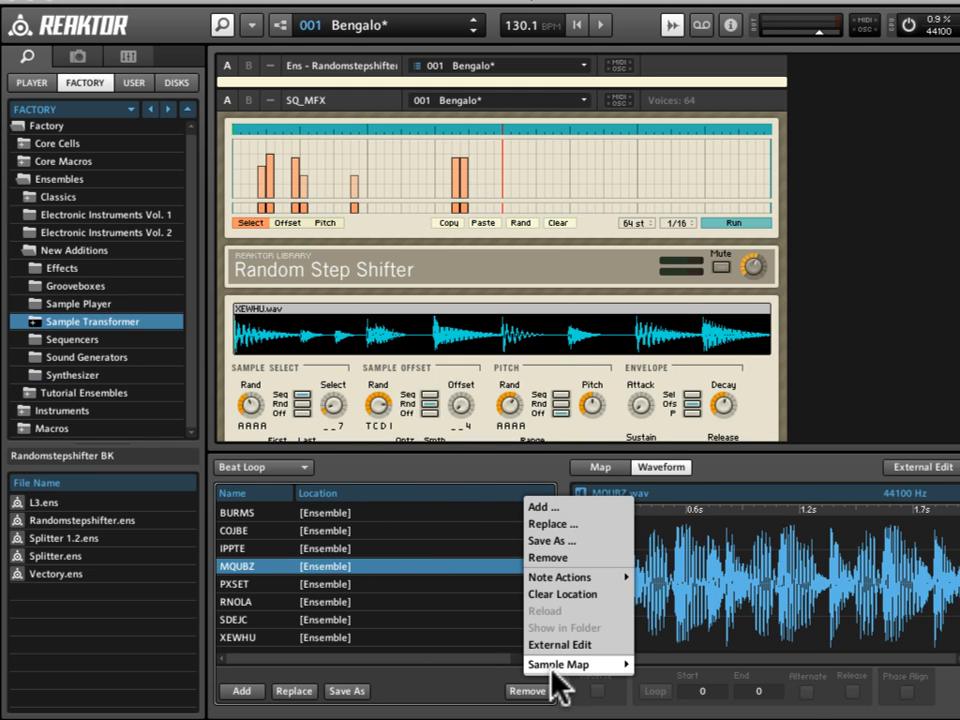
mouse_move(552, 665)
click(648, 674)
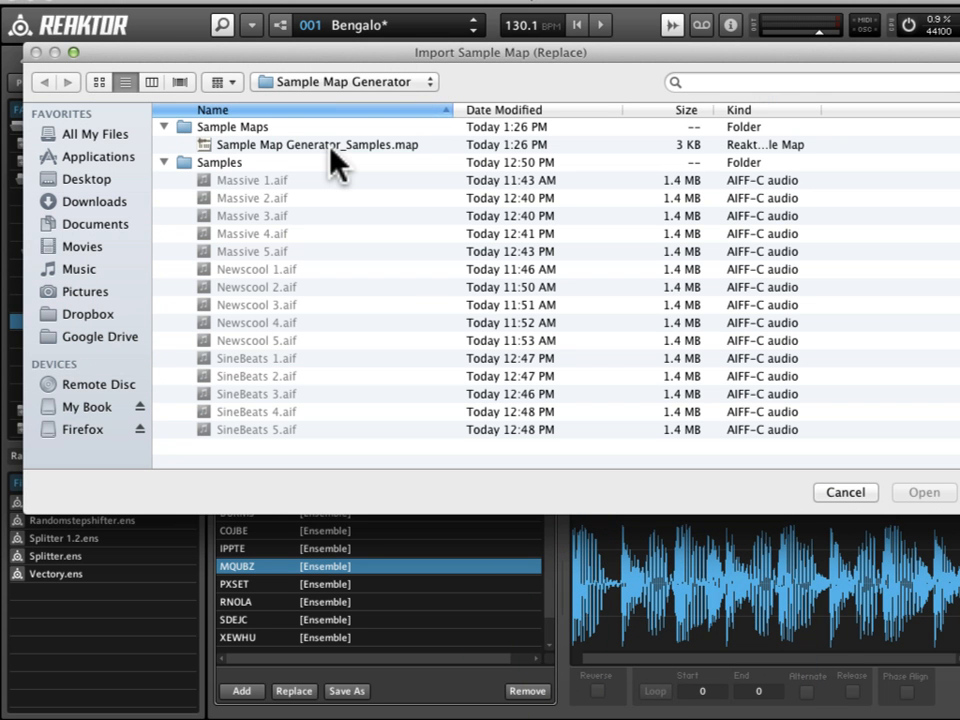
click(331, 148)
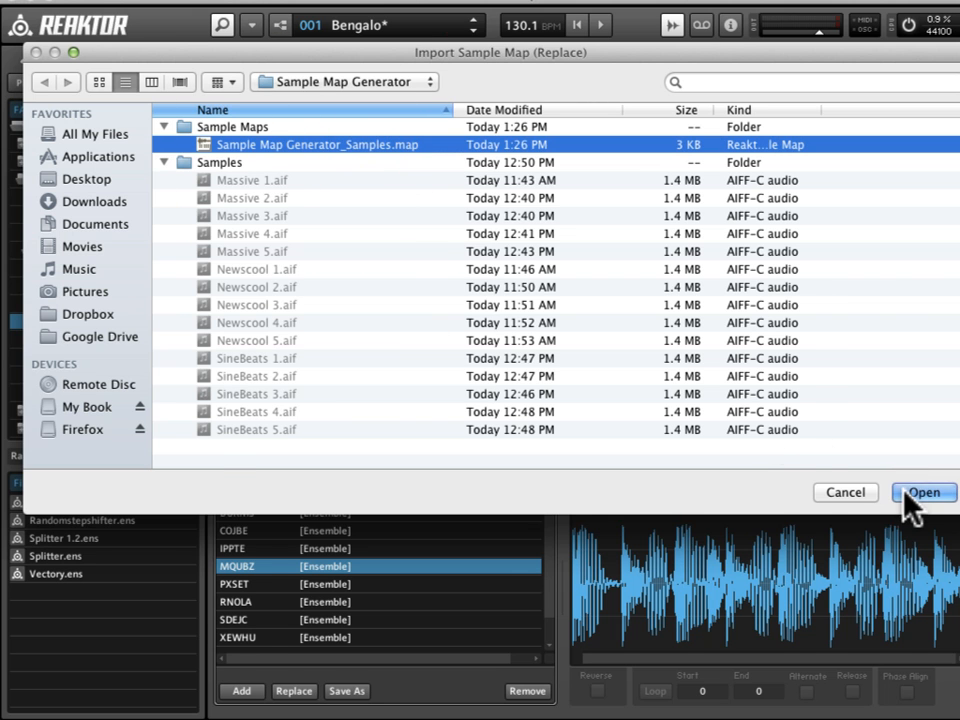
click(907, 492)
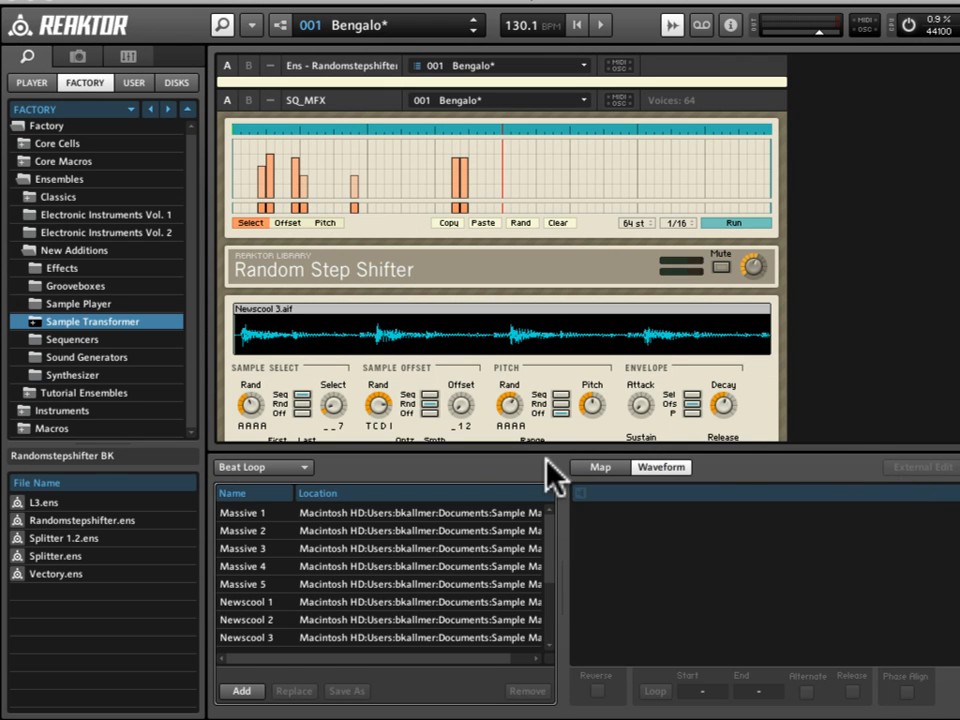
- Look through the waveforms of the imported samples Massive 1 to Massive 5 and Newscool 1
click(464, 524)
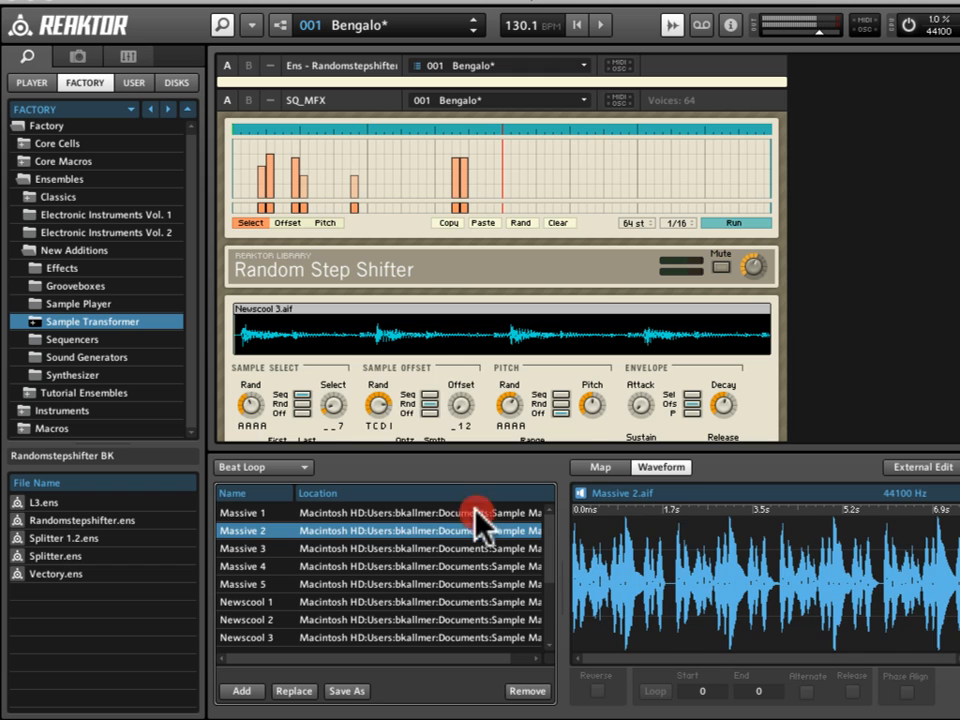
click(470, 512)
click(480, 549)
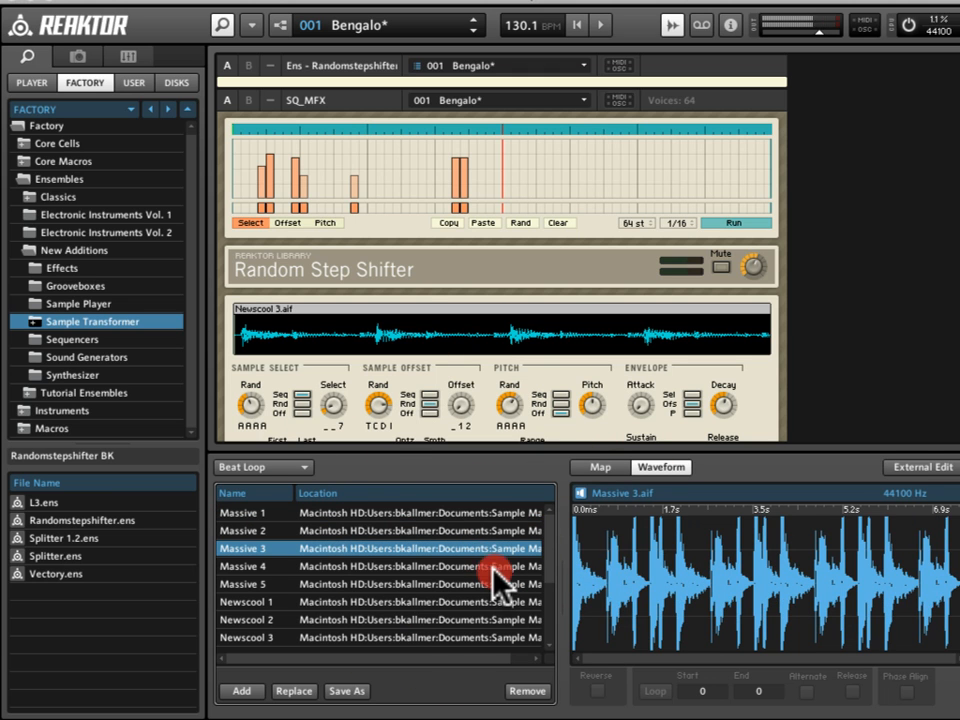
click(487, 566)
click(489, 584)
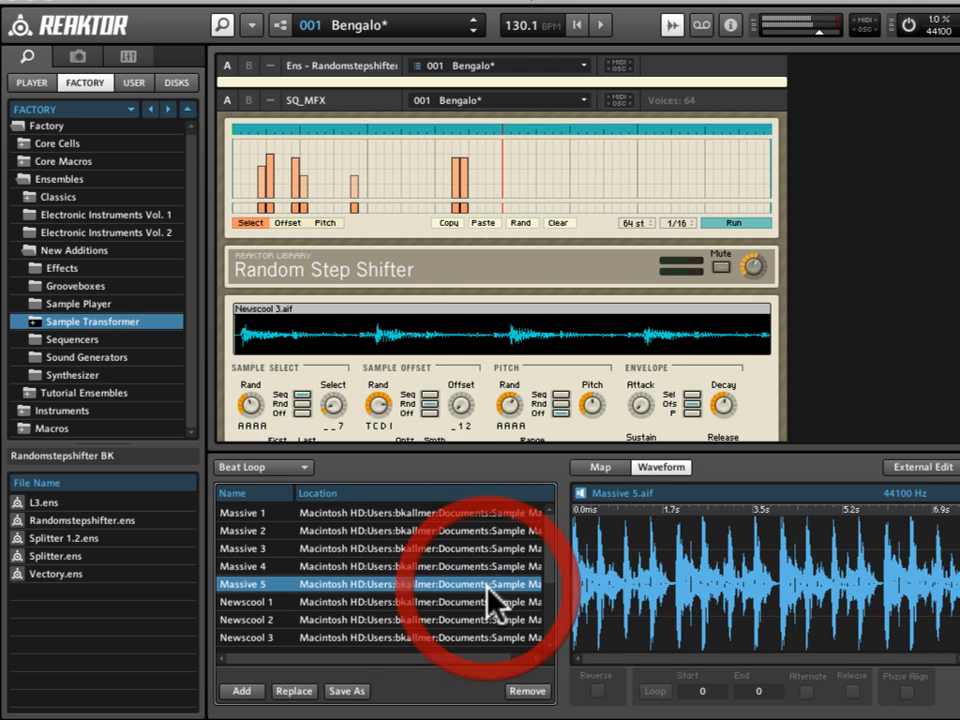
click(487, 603)
- Look through the waveforms of the imported samples SineBeats 1 to SineBeats 4, finishing with SineBeats 1
scroll(482, 600, down, 3)
click(470, 592)
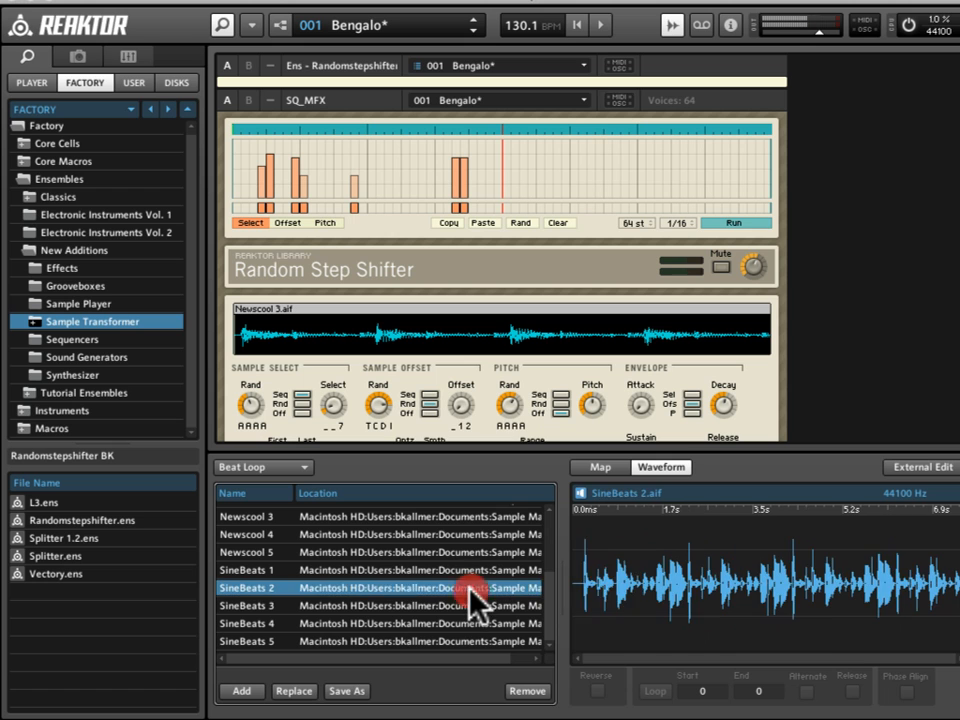
click(469, 609)
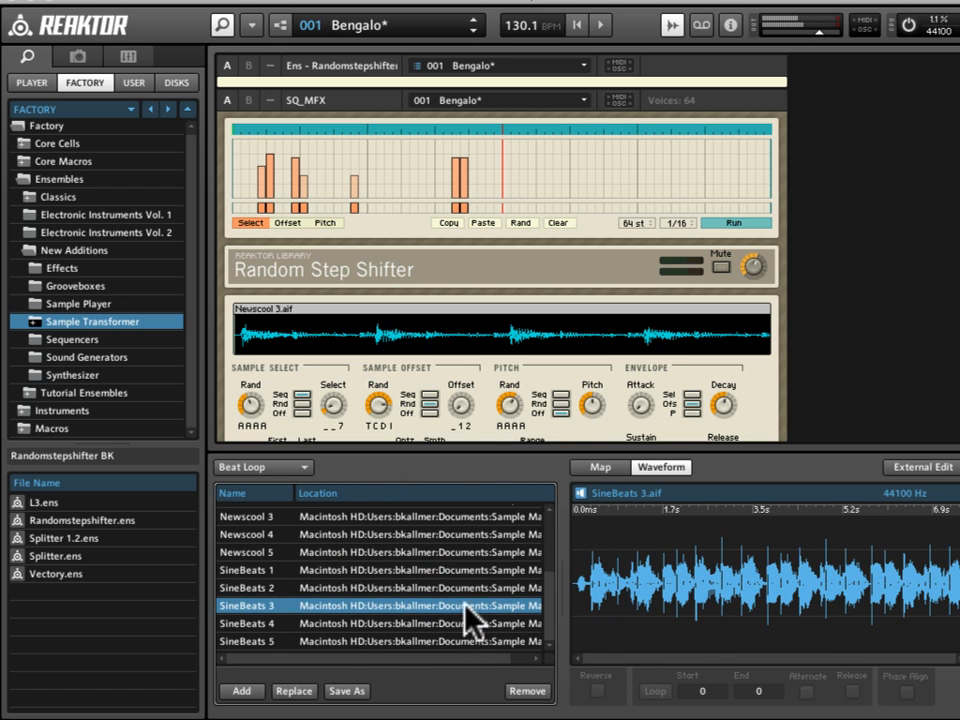
click(470, 588)
click(470, 622)
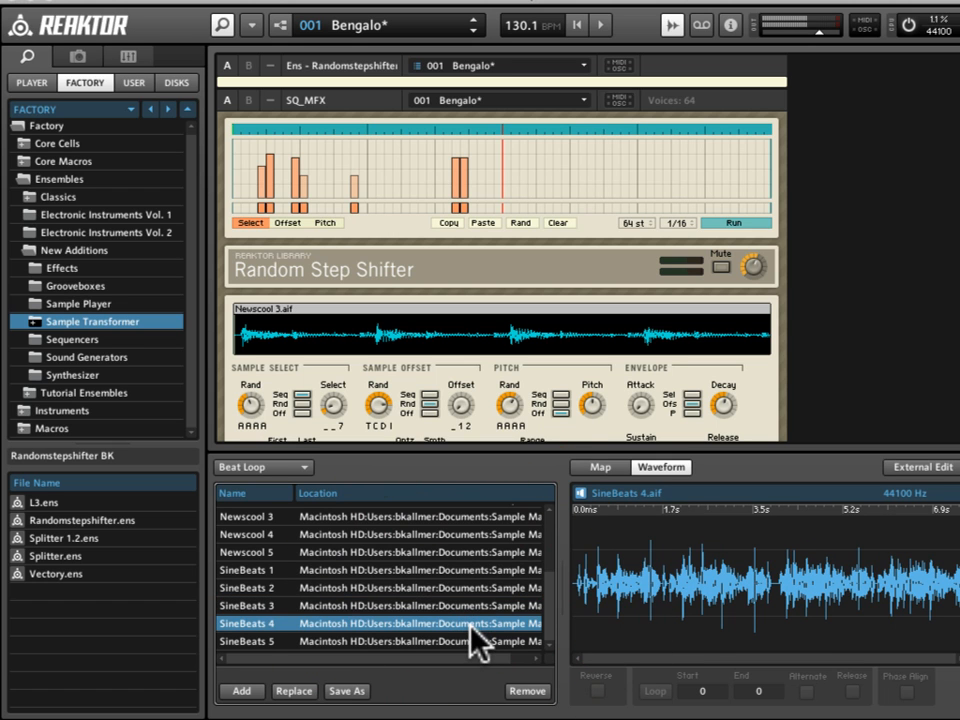
click(465, 569)
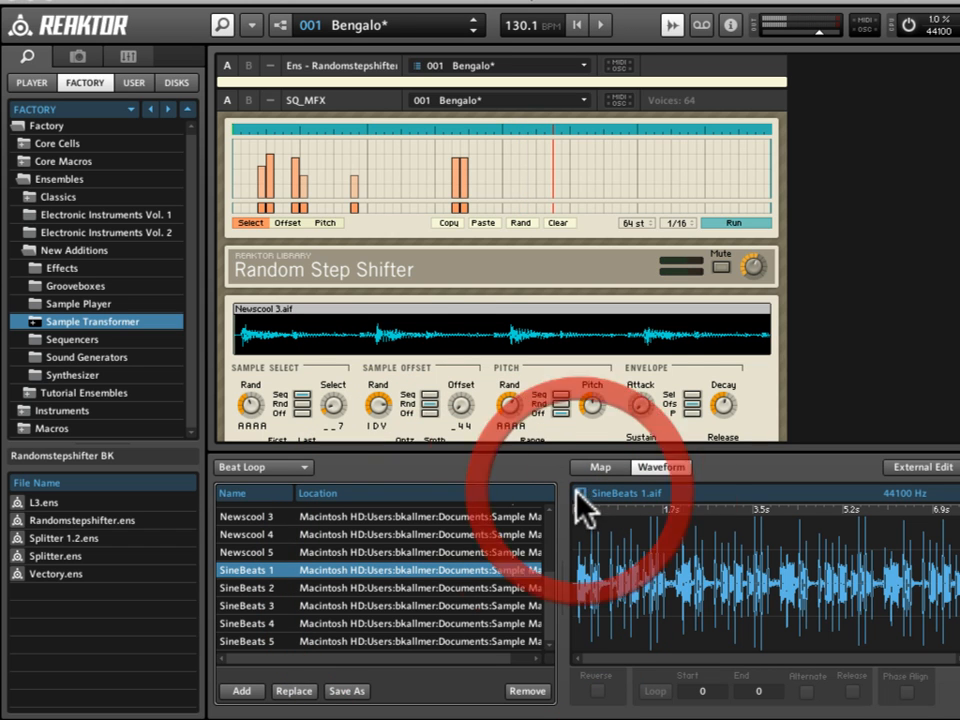
- Load snapshot 2, Bongale, and start playback to hear it with the imported samples
click(366, 25)
click(378, 65)
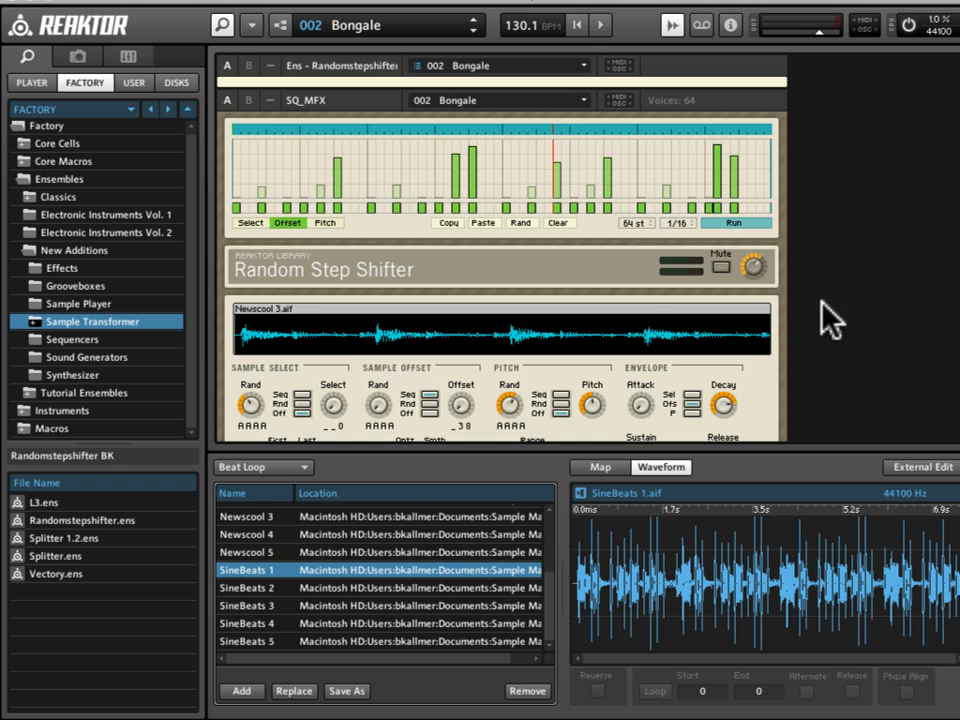
key(space)
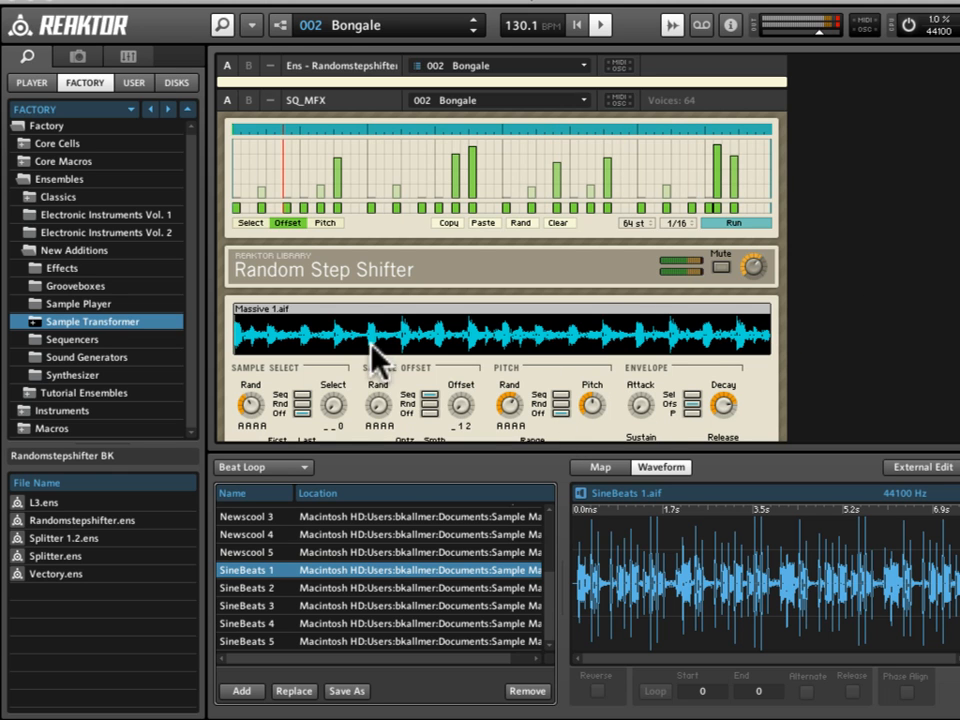
- Raise the Sample Select control to 7 so Newscool 3 is played, and audition the result
drag(334, 406, 341, 335)
drag(341, 398, 337, 387)
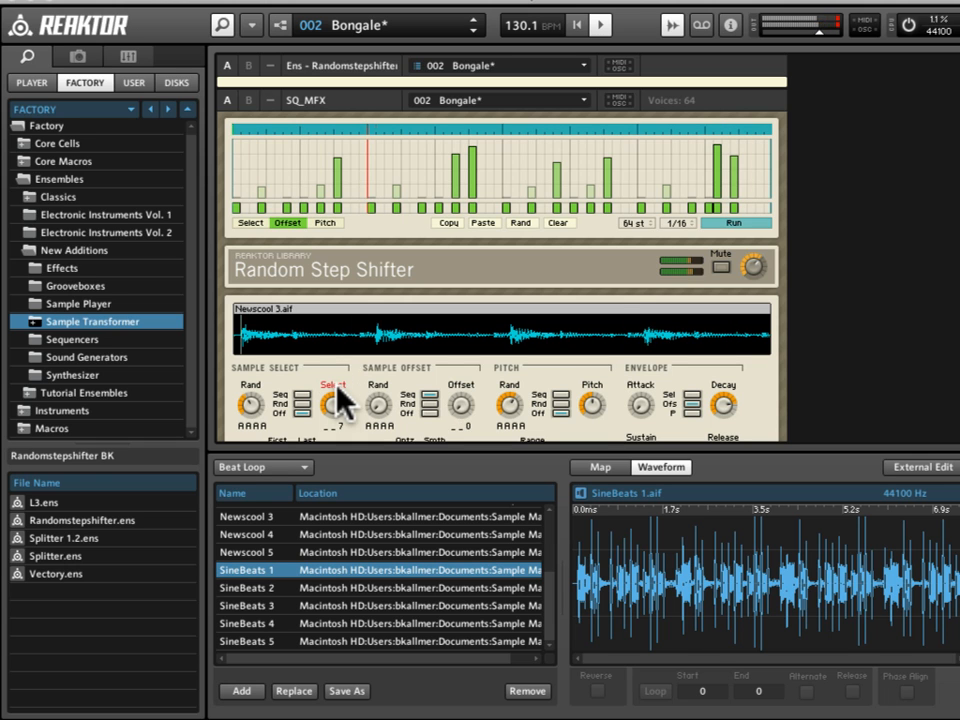
click(337, 386)
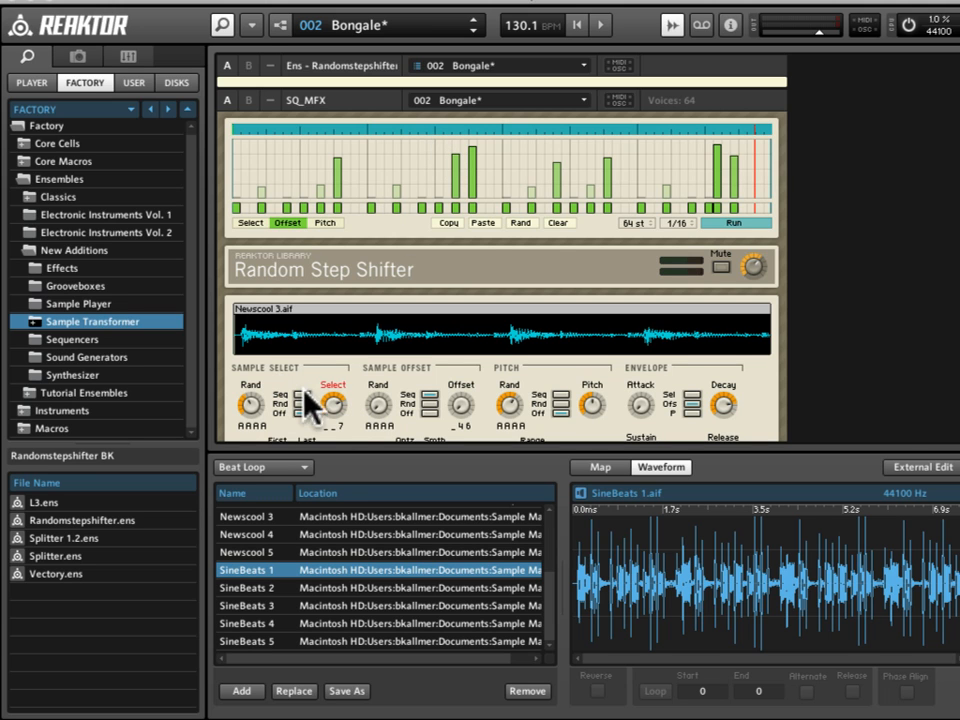
mouse_move(340, 420)
mouse_down()
mouse_move(343, 482)
mouse_move(336, 439)
mouse_move(347, 378)
mouse_move(339, 408)
mouse_up()
key(space)
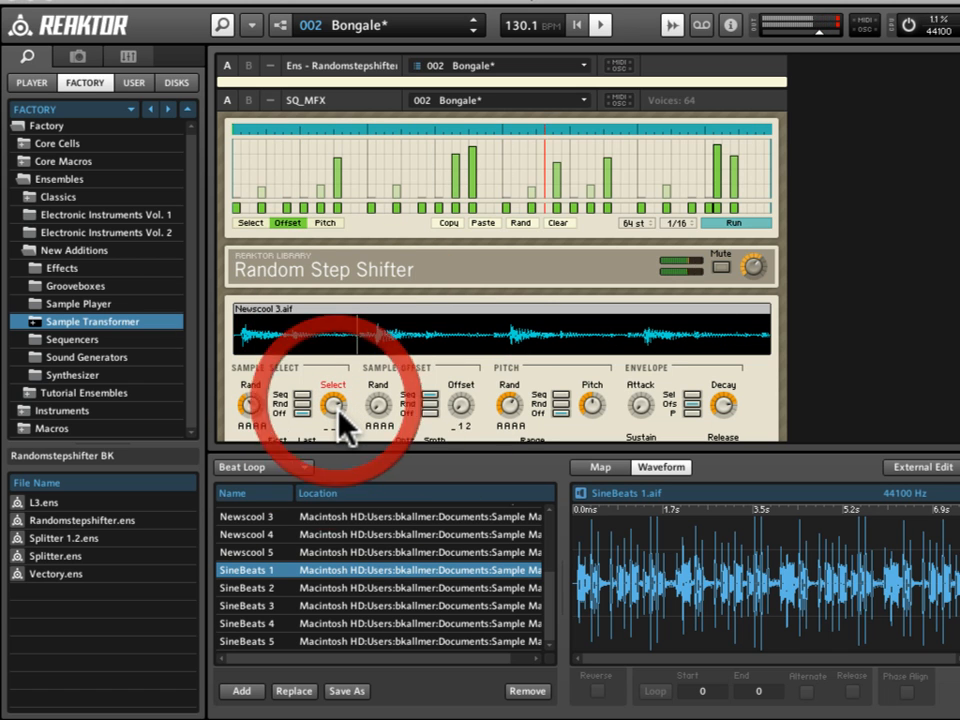
- Load snapshot 5, Osomfool, and set Sample Select to Seq mode, adjusting its Select control with the Select sequence displayed
click(416, 22)
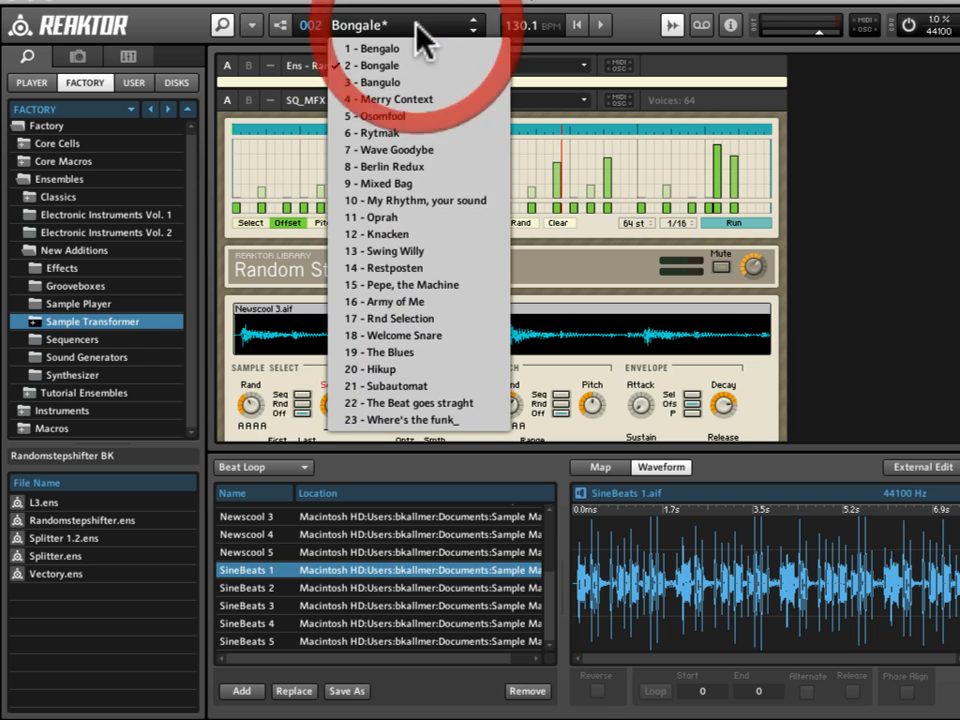
click(409, 112)
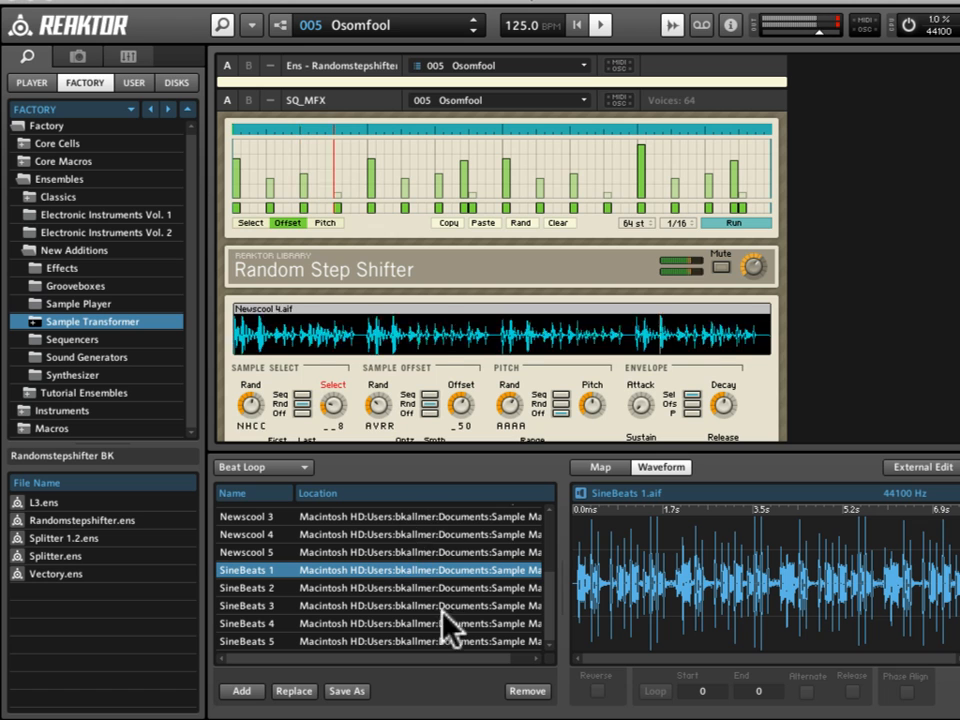
click(297, 397)
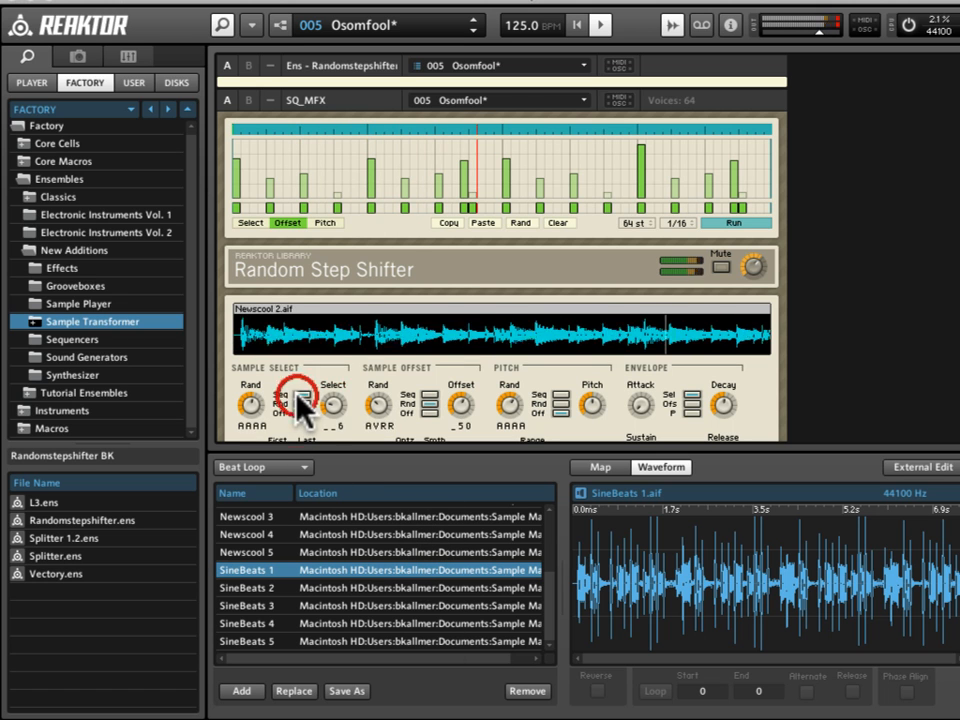
click(250, 215)
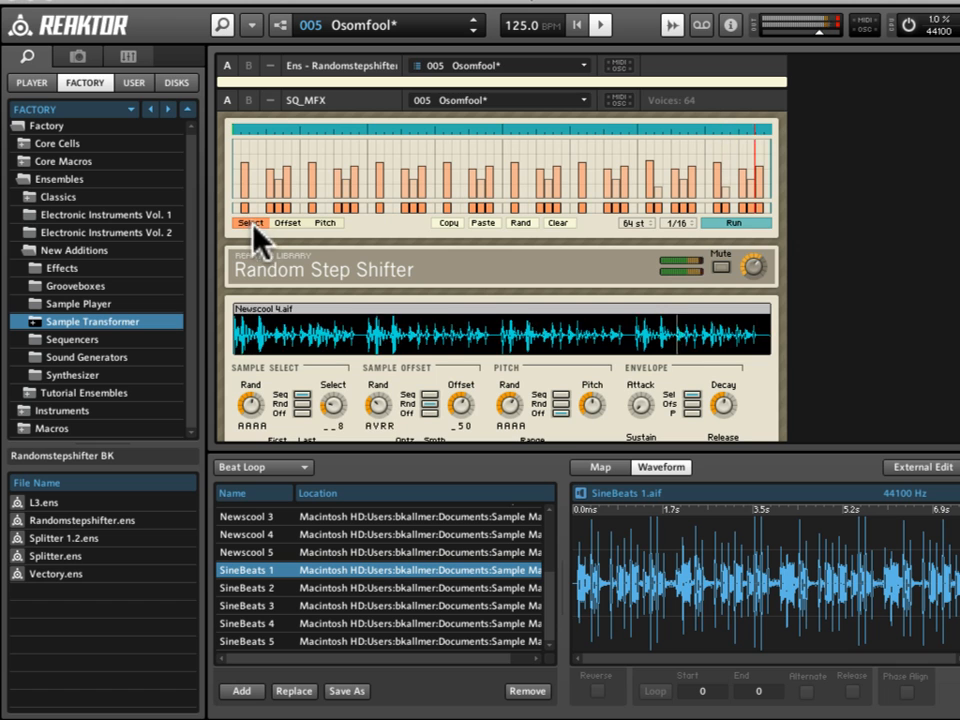
mouse_move(334, 405)
mouse_down()
mouse_move(337, 428)
mouse_move(337, 415)
mouse_up()
- Set the Pitch mode to Seq and its Range to 21 with the Pitch sequence displayed
click(560, 399)
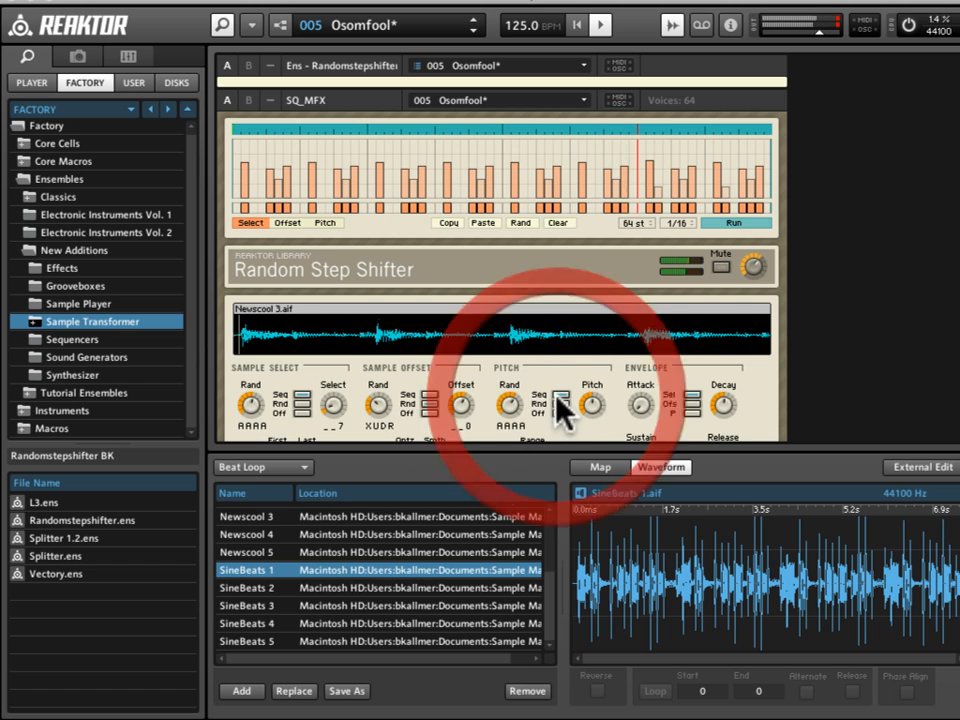
click(322, 224)
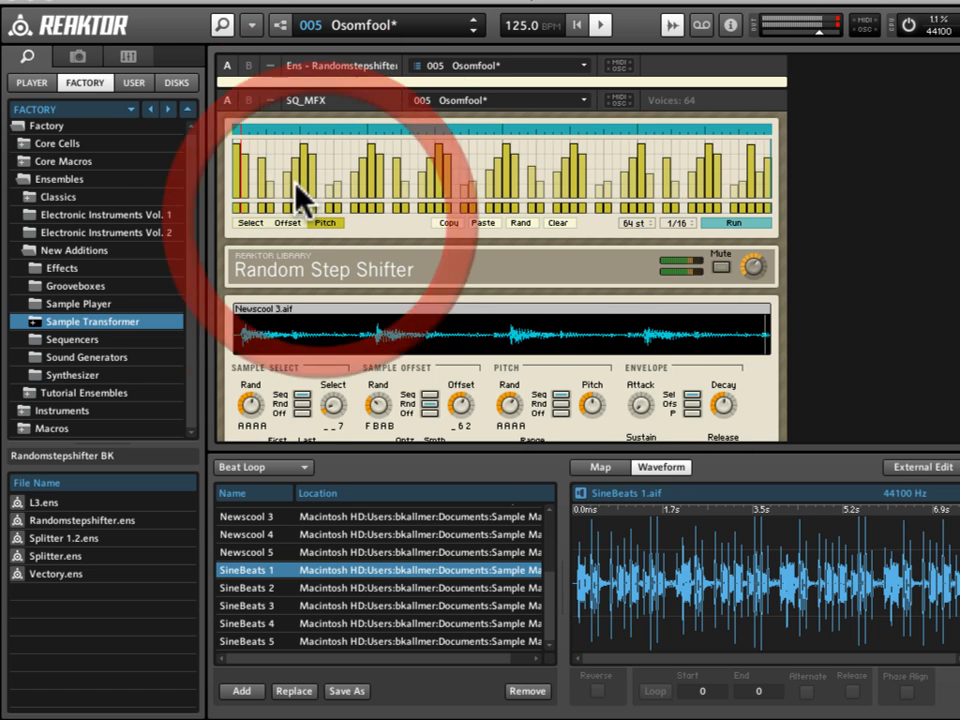
scroll(570, 398, down, 1)
scroll(570, 400, down, 3)
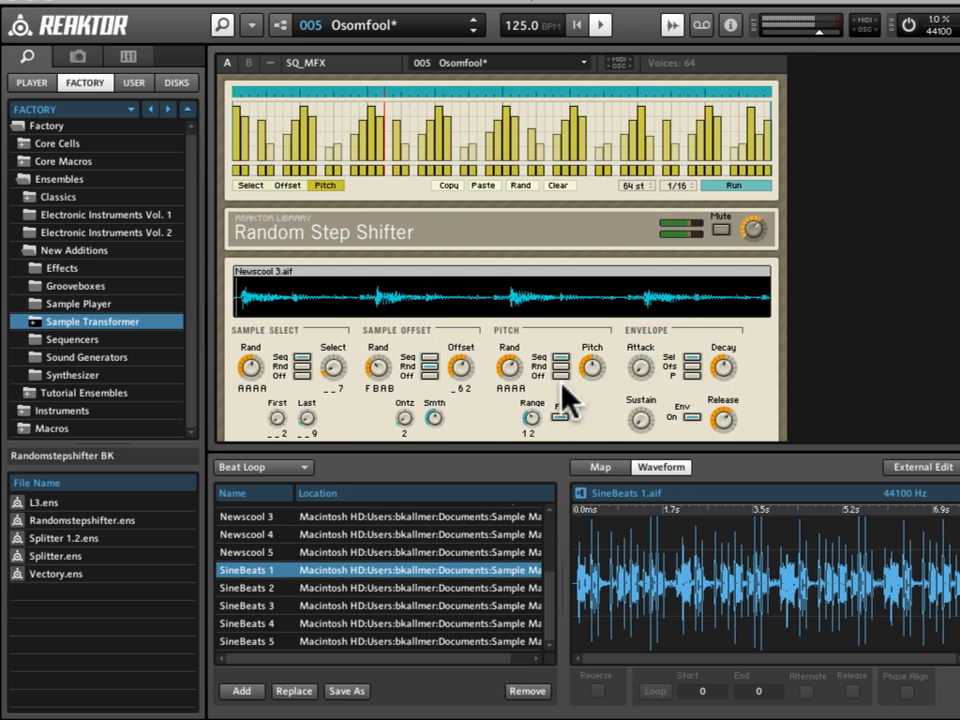
click(531, 418)
drag(530, 382, 527, 374)
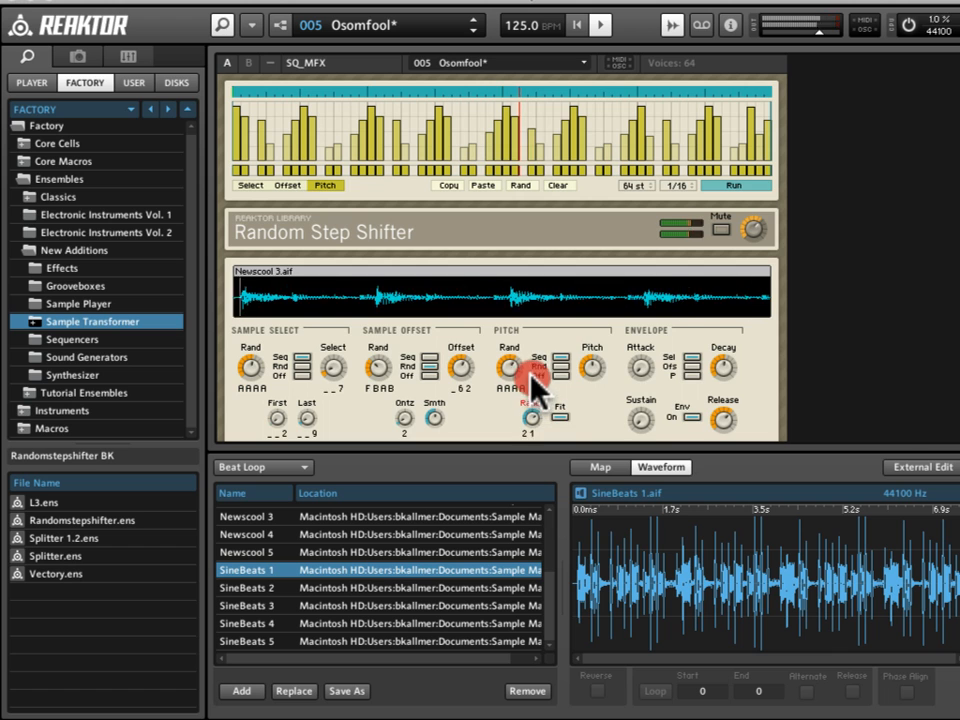
- Adjust the Sample Select control again during playback to try different samples with the pitch sequence
click(333, 358)
drag(333, 357, 335, 358)
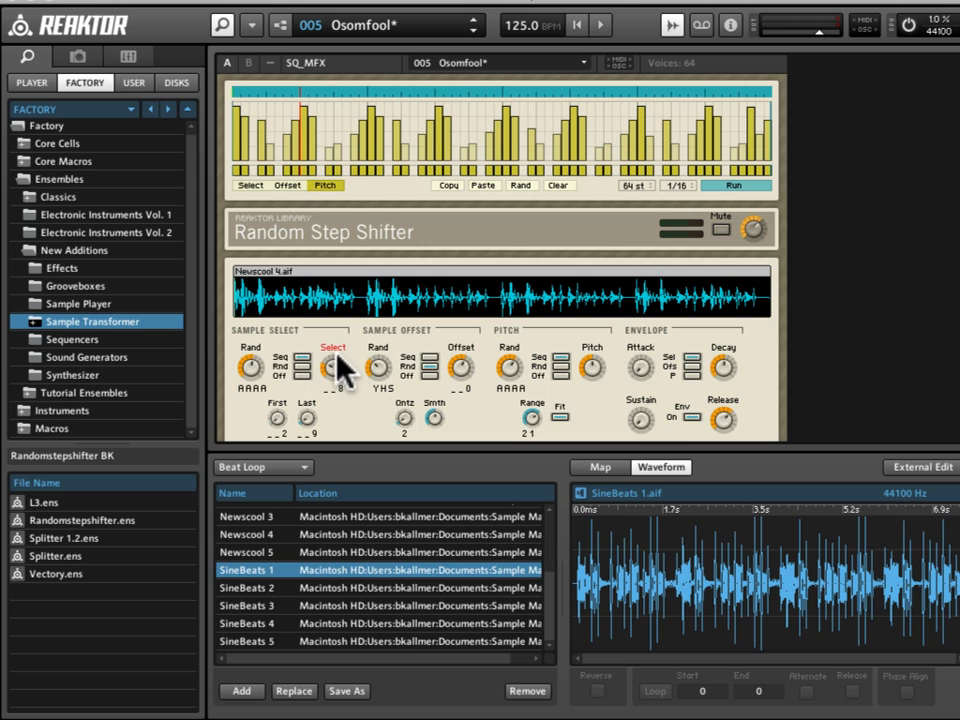